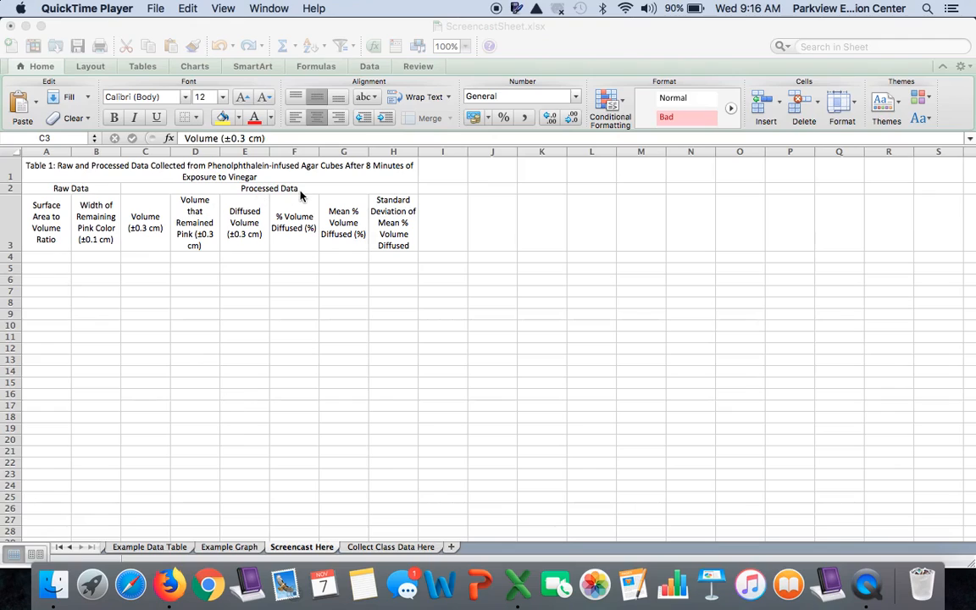
# Zoom the Screencast Here sheet to 125% and enter 6.0 as the first surface area to volume ratio in A4
pyautogui.click(462, 46)
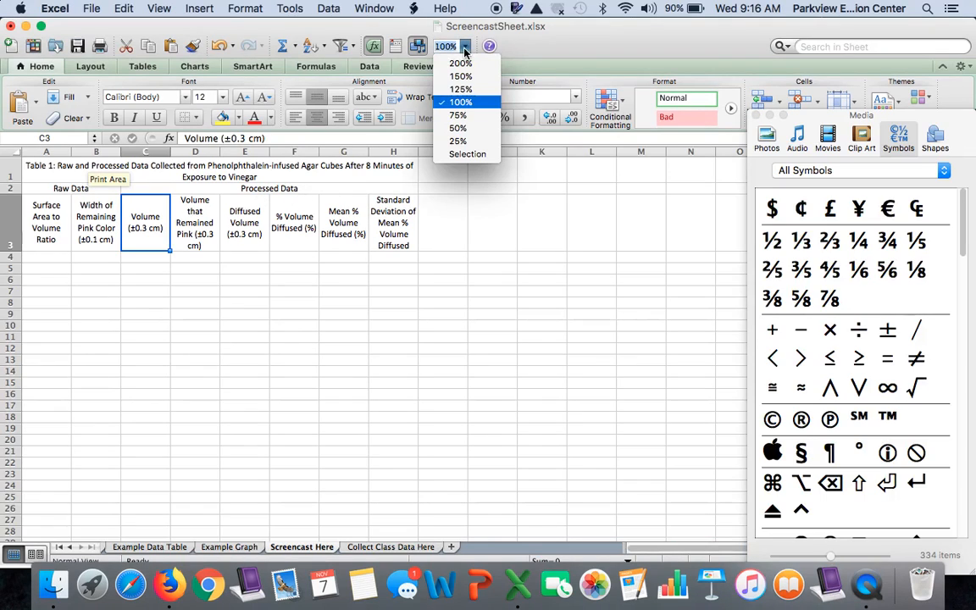
pyautogui.click(460, 90)
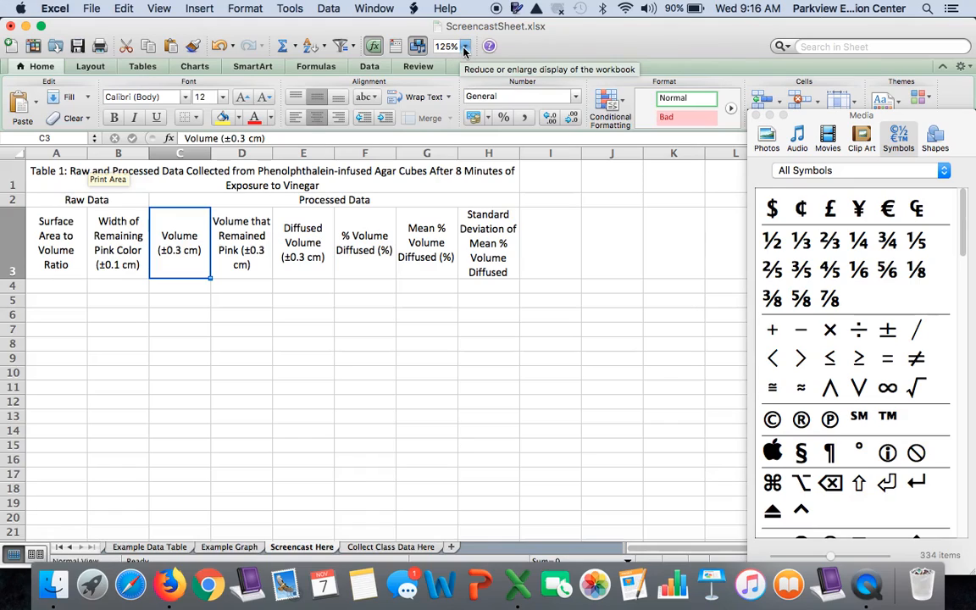
pyautogui.click(65, 287)
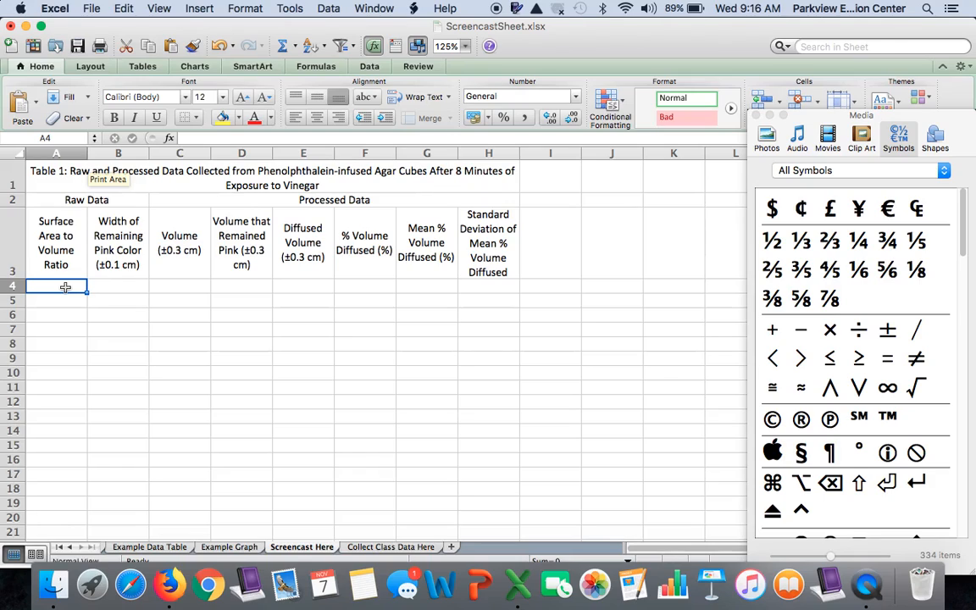
pyautogui.write('6.0')
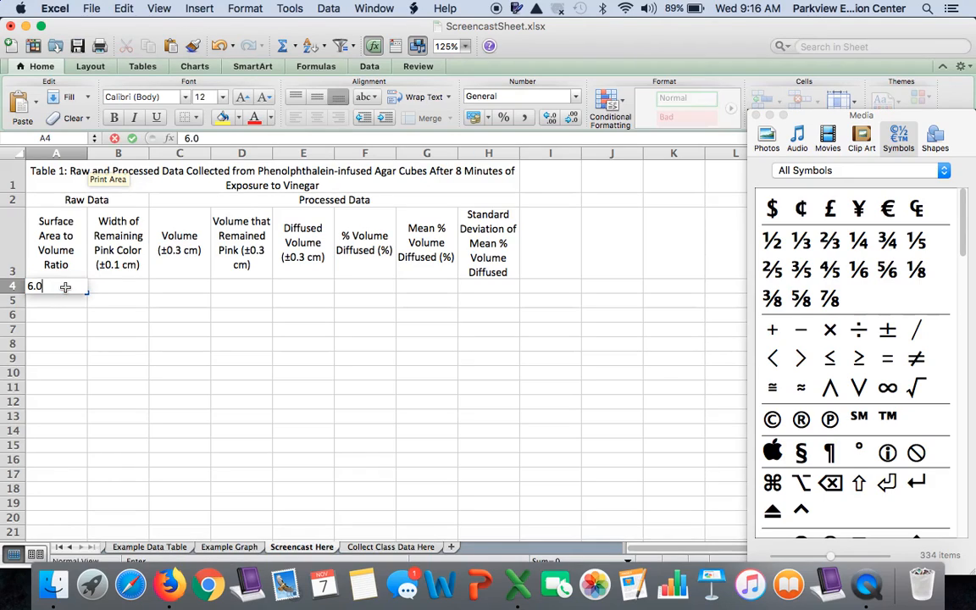
pyautogui.press('Return')
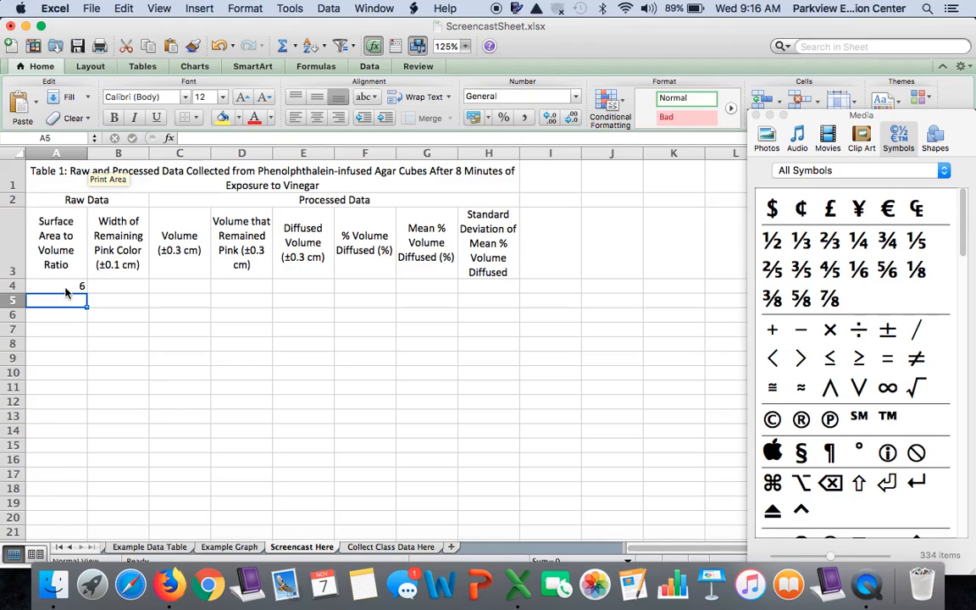
# Consult the Example Data Table and Example Graph sheets, and enter 6 in A5 of the Screencast Here sheet
pyautogui.click(179, 551)
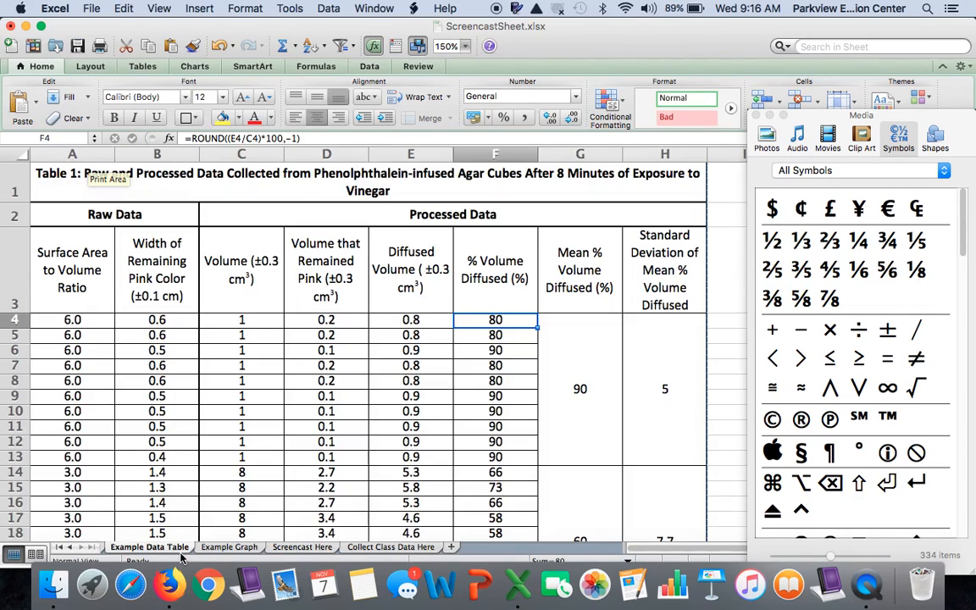
pyautogui.click(242, 549)
pyautogui.click(283, 548)
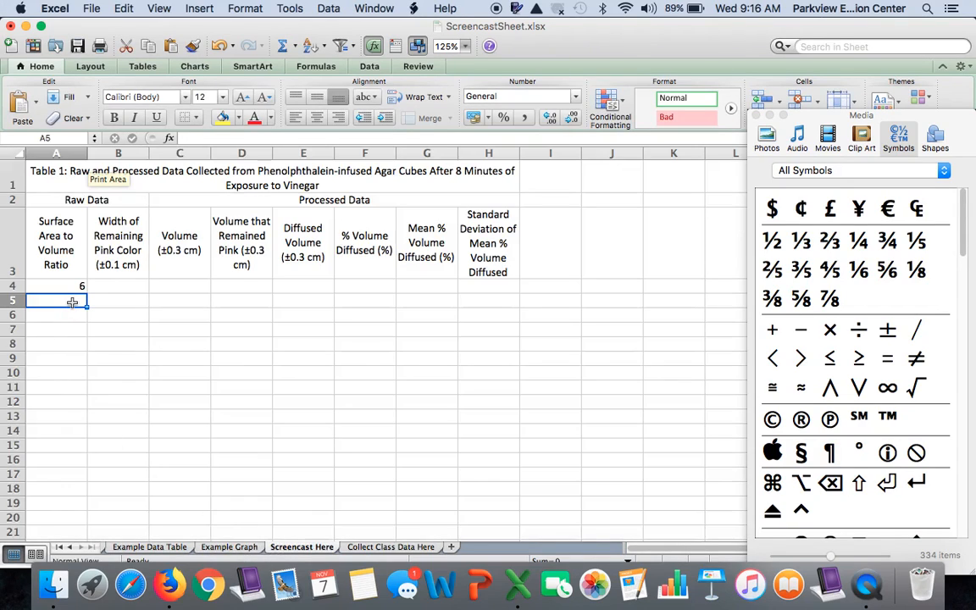
pyautogui.write('6')
pyautogui.press('Return')
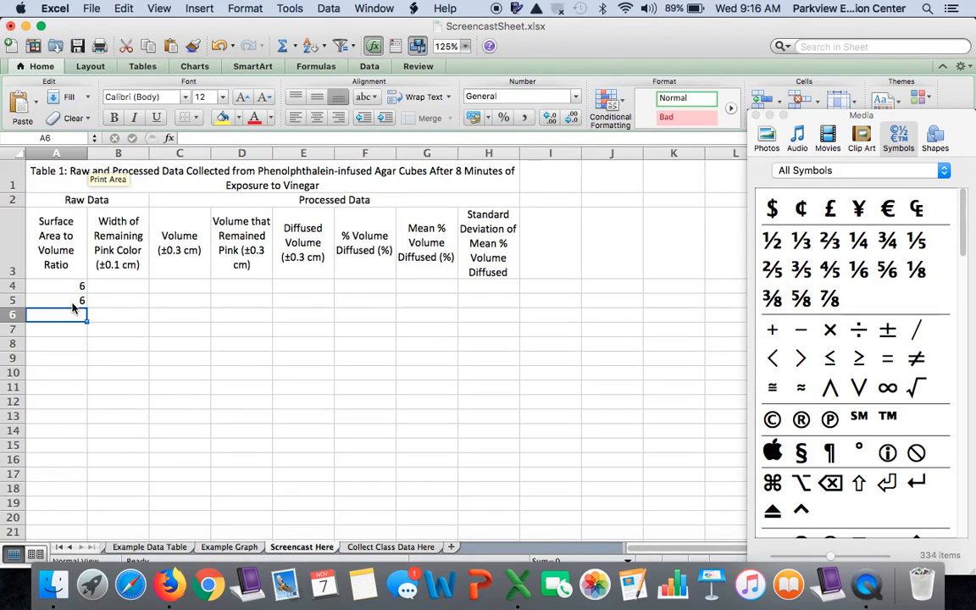
# Fill the ratio 6 from A4:A5 down through A13
pyautogui.moveTo(72, 286); pyautogui.dragTo(82, 302)
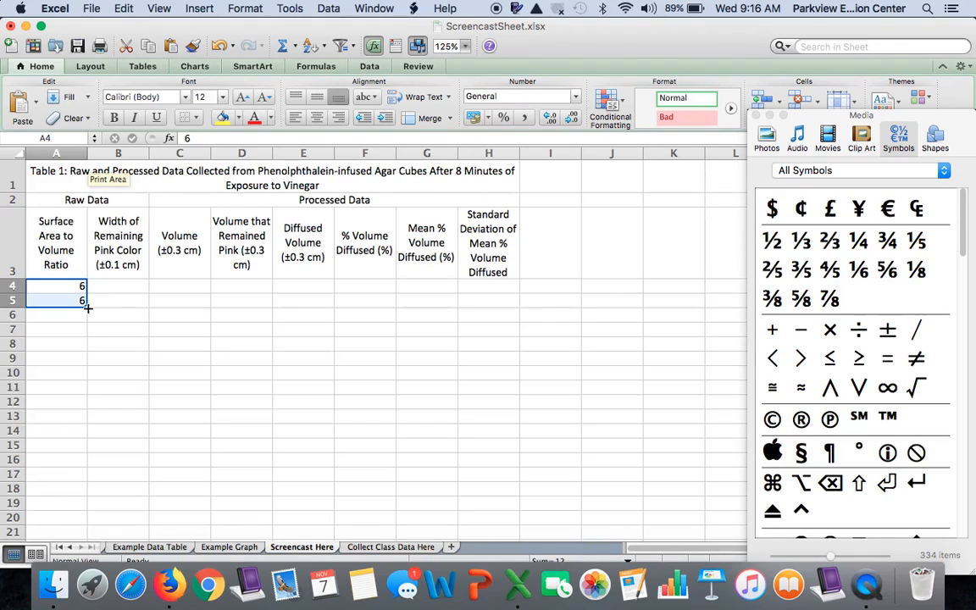
pyautogui.click(88, 308)
pyautogui.moveTo(88, 308); pyautogui.dragTo(81, 419)
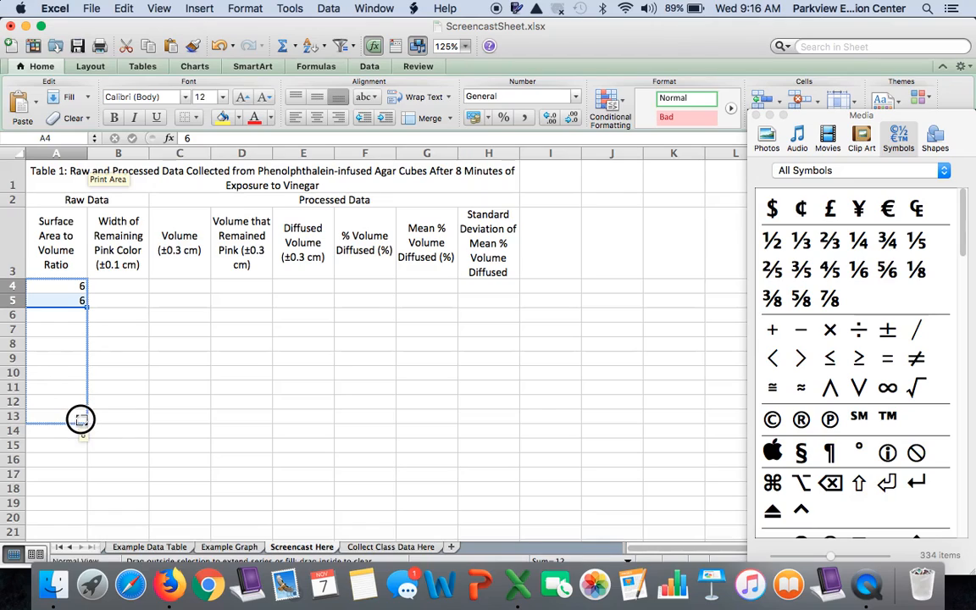
pyautogui.moveTo(81, 419); pyautogui.dragTo(81, 419)
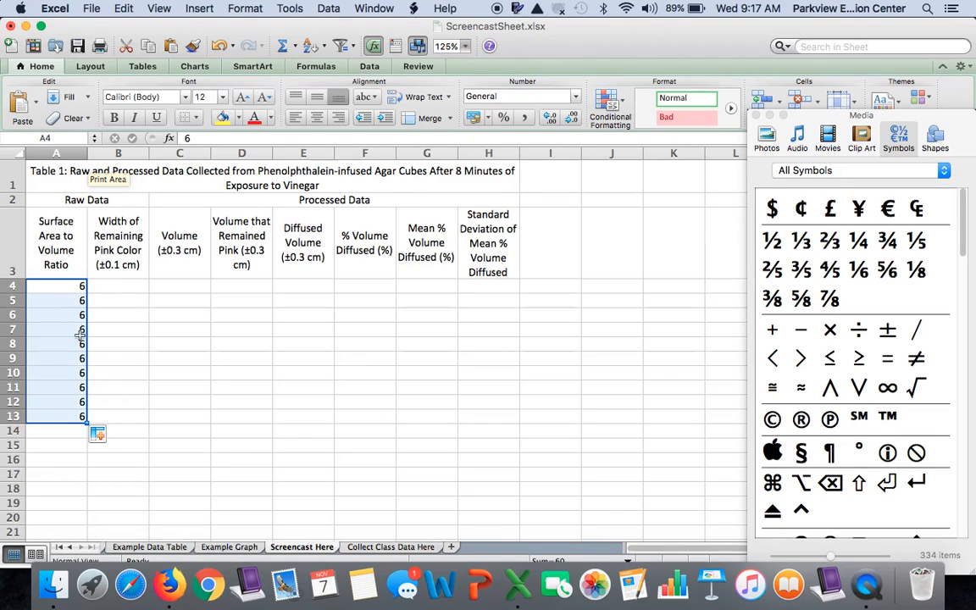
# Check the filled surface area to volume ratios cell by cell from A4 to A13
pyautogui.click(75, 291)
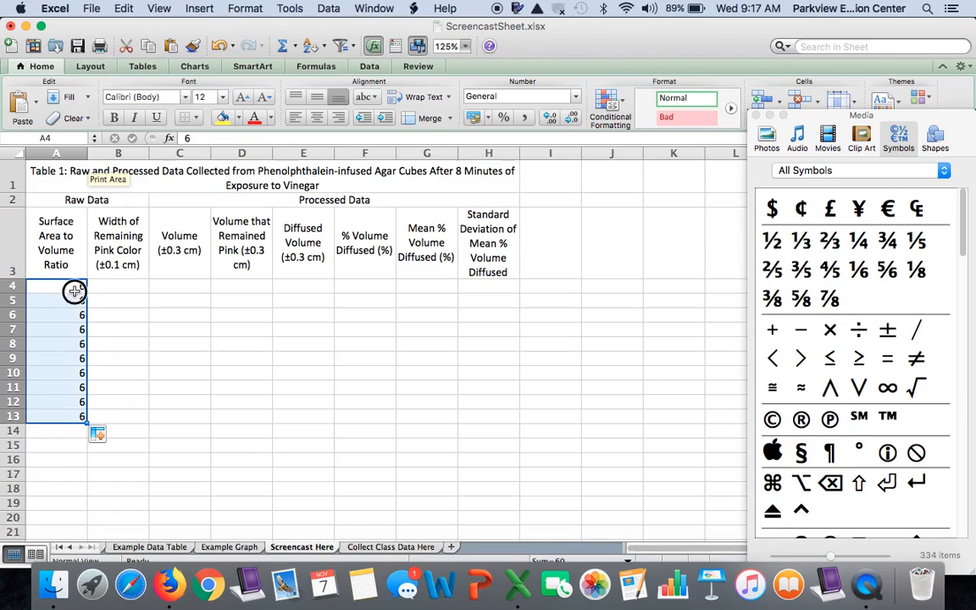
pyautogui.press('Down')
pyautogui.press('Down')
pyautogui.press('Down')
pyautogui.press('Down')
pyautogui.press('Down')
pyautogui.press('Down')
pyautogui.press('Down')
pyautogui.press('Down')
pyautogui.press('Down')
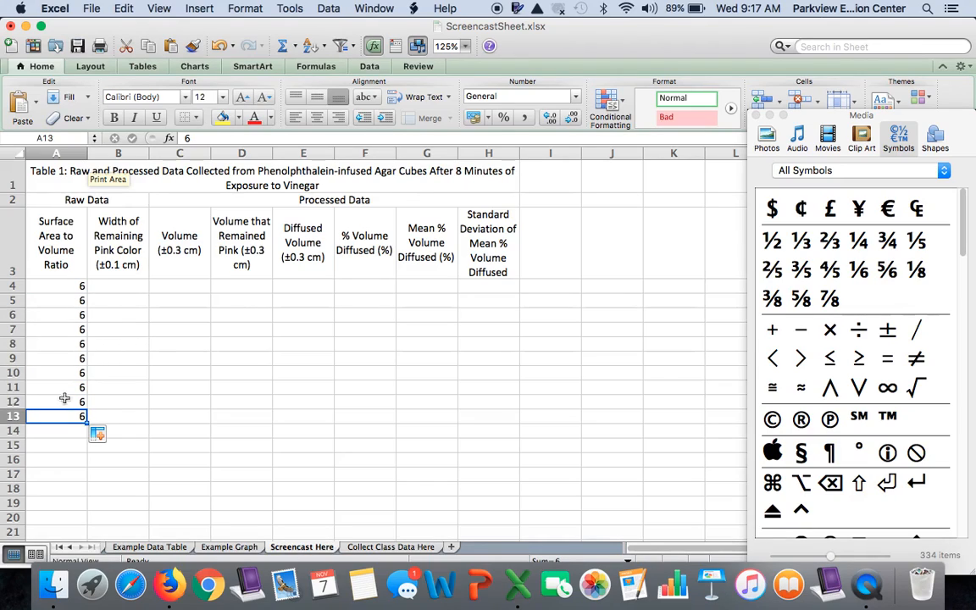
# Enter the ratio 3 in A14 and A15 and fill it down through A23
pyautogui.click(70, 432)
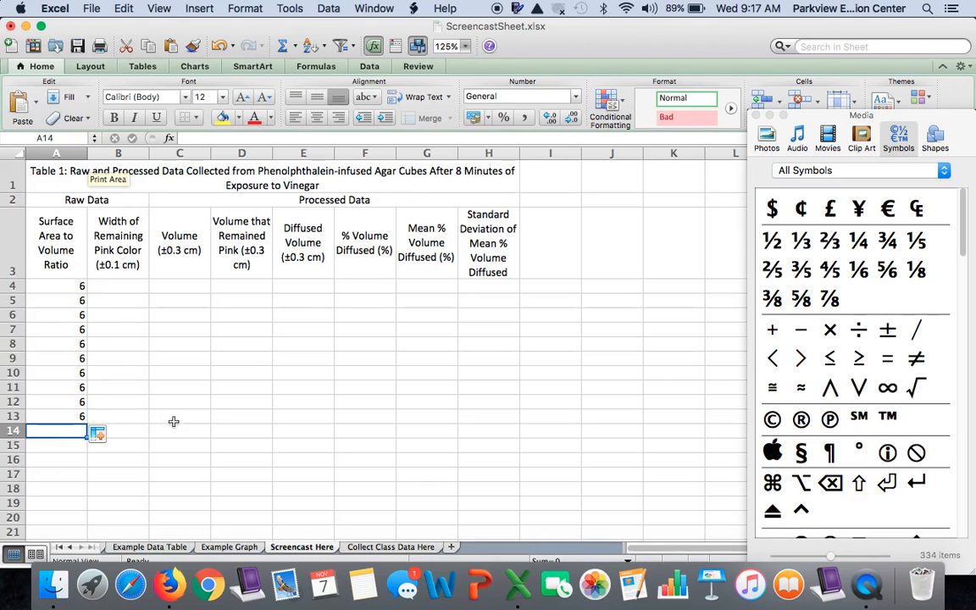
pyautogui.scroll(-3, 215, 414)
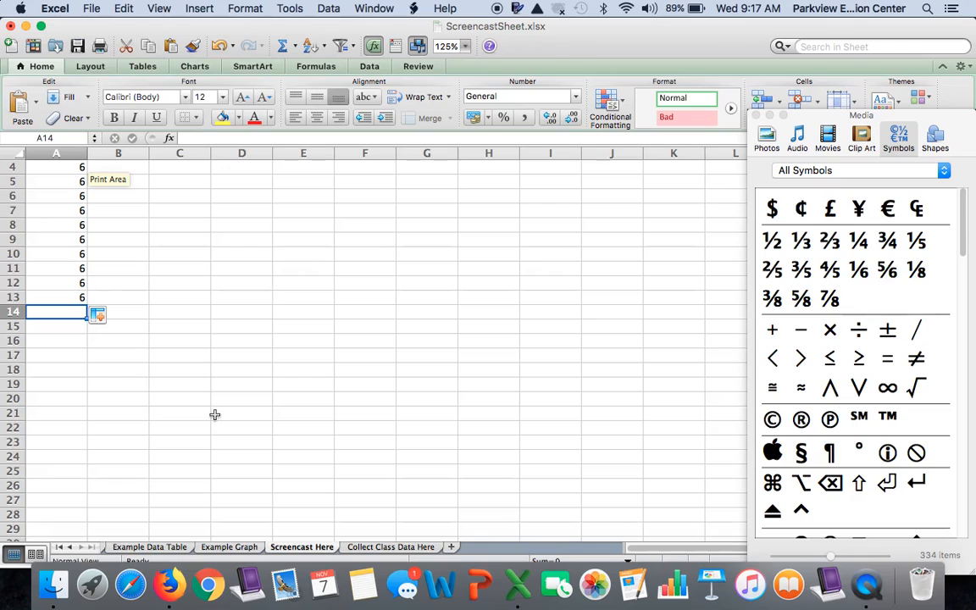
pyautogui.write('3')
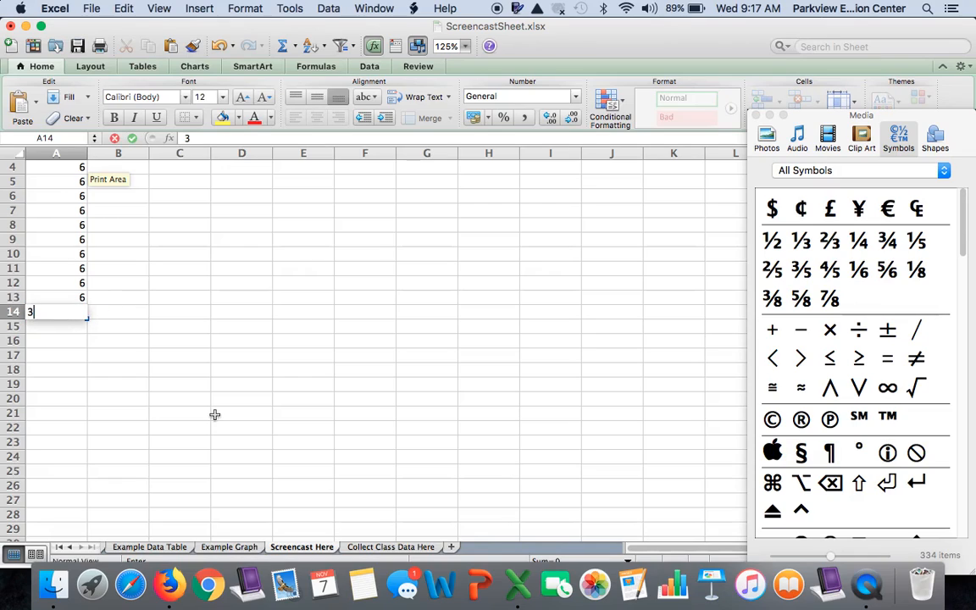
pyautogui.press('Return')
pyautogui.write('3')
pyautogui.press('Return')
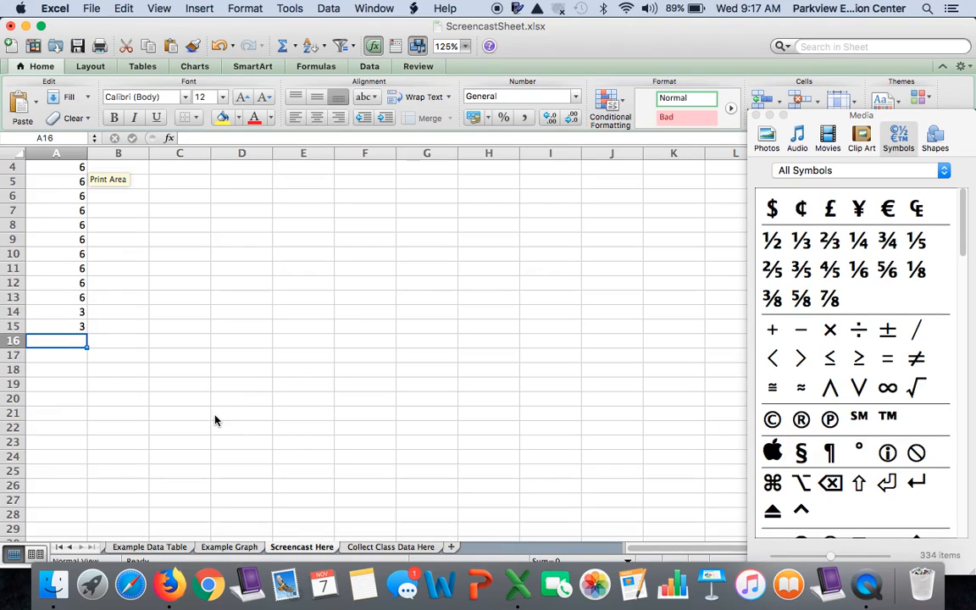
pyautogui.moveTo(73, 312); pyautogui.dragTo(71, 322)
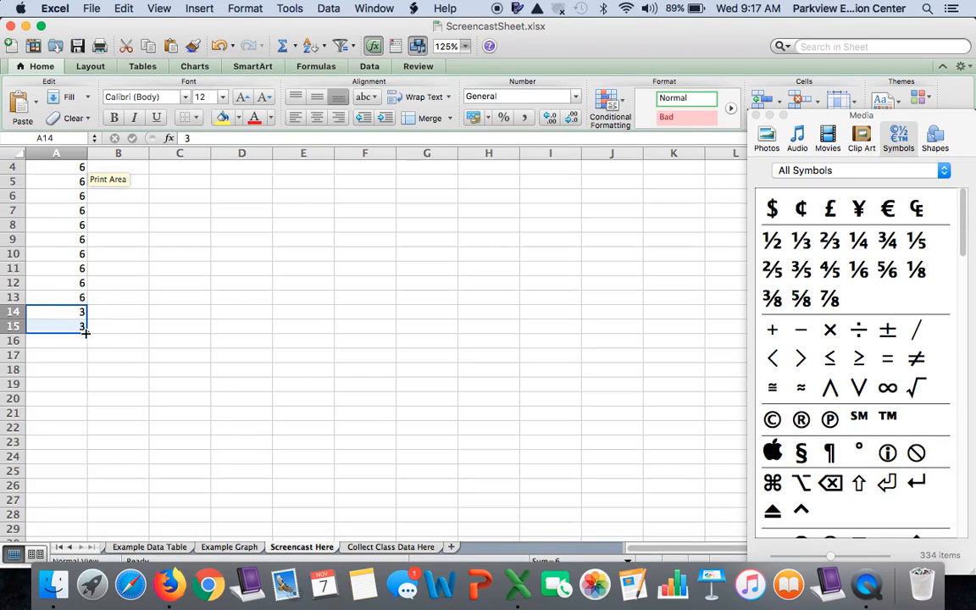
pyautogui.moveTo(86, 333); pyautogui.dragTo(85, 442)
# Enter the ratio 2 in A24 and A25 and fill it down through A33
pyautogui.scroll(-3, 86, 444)
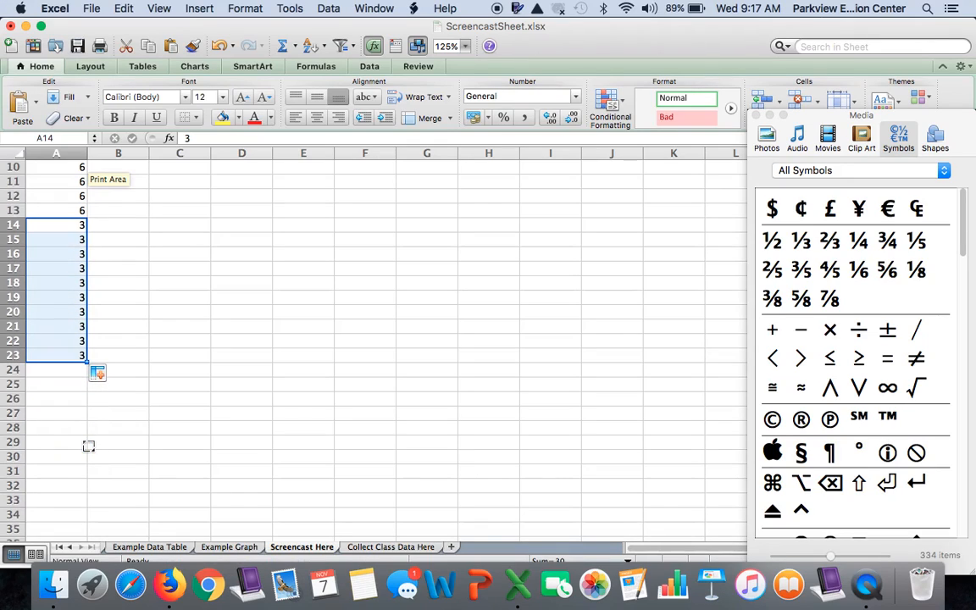
pyautogui.click(75, 374)
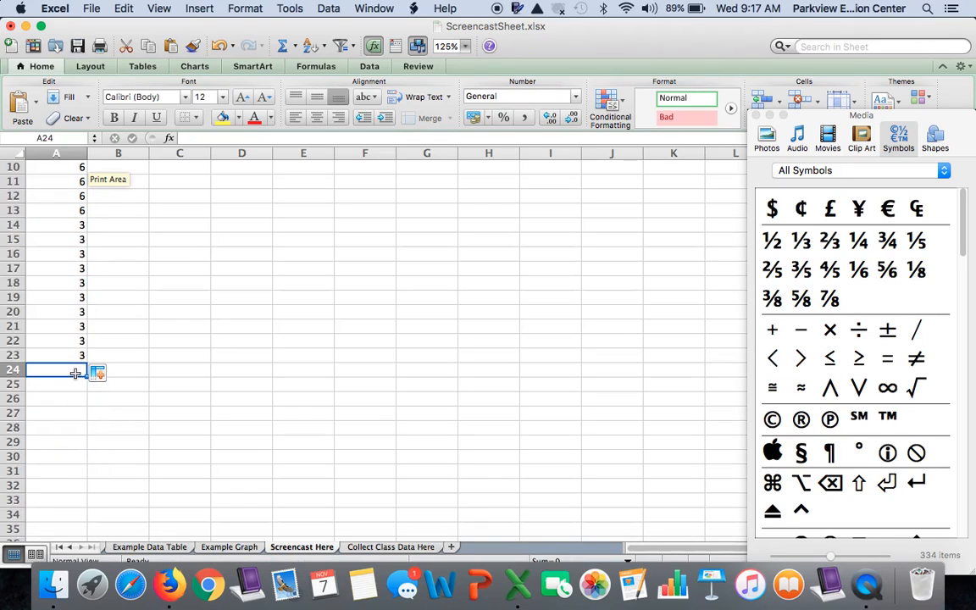
pyautogui.write('2')
pyautogui.press('Return')
pyautogui.write('2')
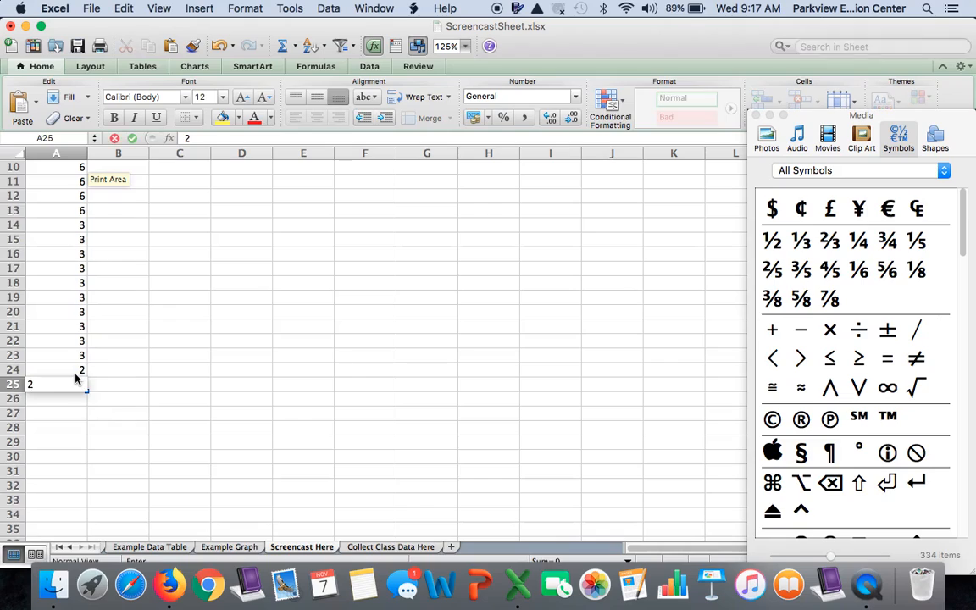
pyautogui.press('Return')
pyautogui.moveTo(75, 371); pyautogui.dragTo(78, 497)
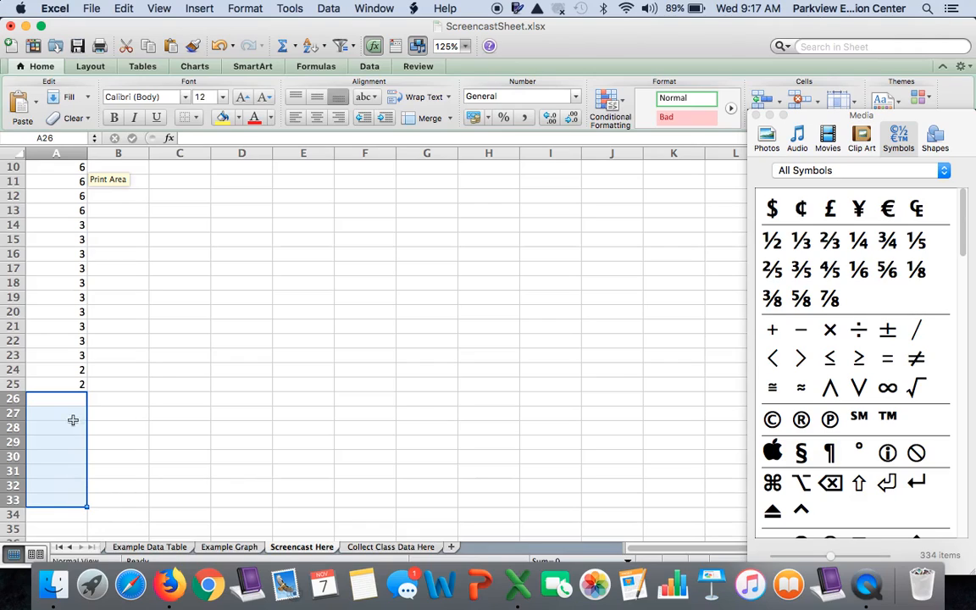
pyautogui.moveTo(72, 369); pyautogui.dragTo(85, 506)
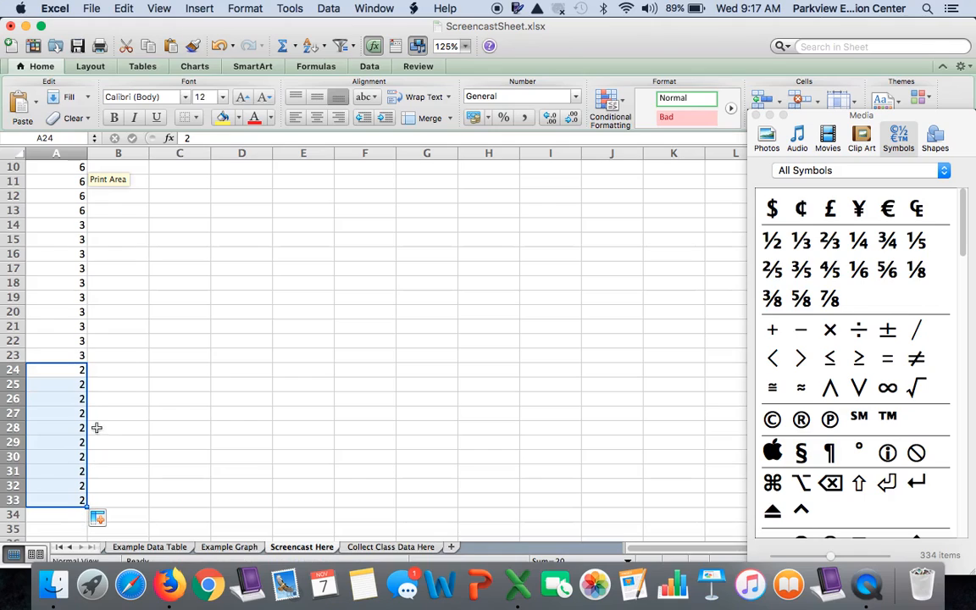
# Format the surface area to volume ratios in A4:A33 to show one decimal place
pyautogui.scroll(5, 87, 390)
pyautogui.scroll(-3, 88, 390)
pyautogui.scroll(1, 87, 390)
pyautogui.scroll(2, 87, 390)
pyautogui.moveTo(61, 240); pyautogui.dragTo(77, 437)
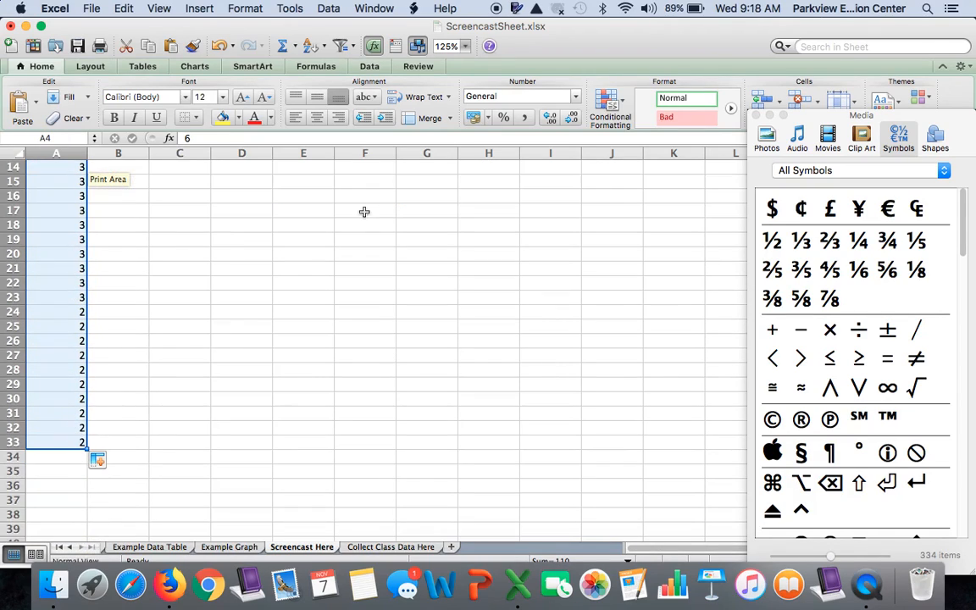
pyautogui.click(552, 119)
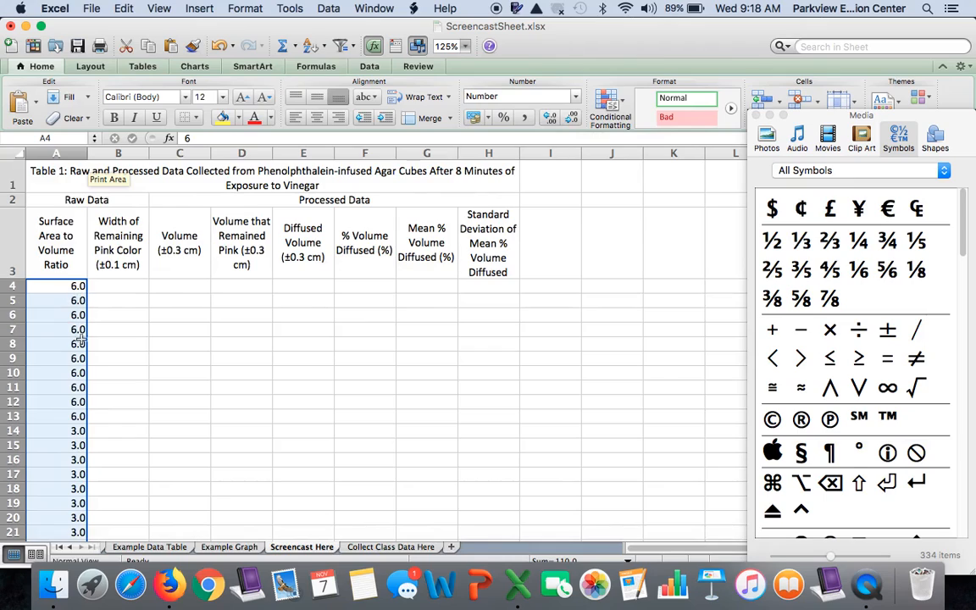
pyautogui.scroll(-3, 79, 339)
pyautogui.scroll(3, 82, 370)
pyautogui.scroll(-3, 129, 286)
pyautogui.scroll(3, 129, 286)
# Copy the remaining pink color widths in B4:B33 of the Example Data Table sheet into the Screencast Here sheet, starting at B4
pyautogui.click(156, 549)
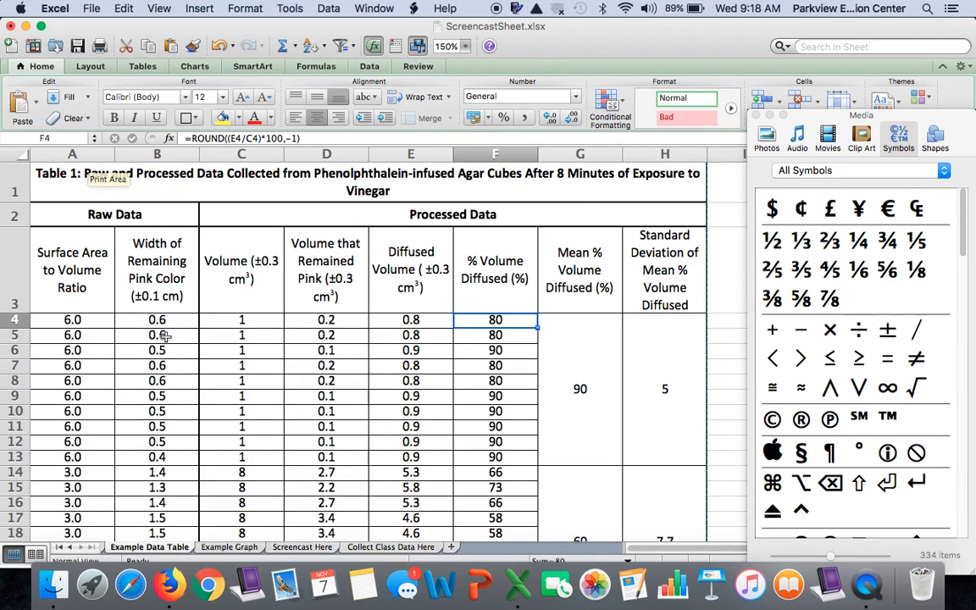
pyautogui.moveTo(169, 325); pyautogui.dragTo(169, 456)
pyautogui.rightClick(168, 456)
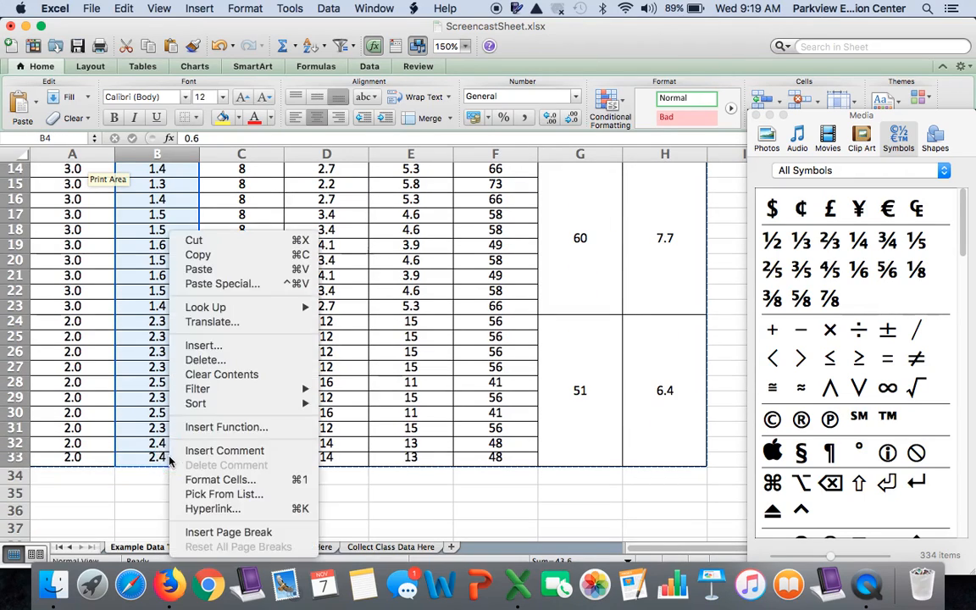
pyautogui.click(200, 255)
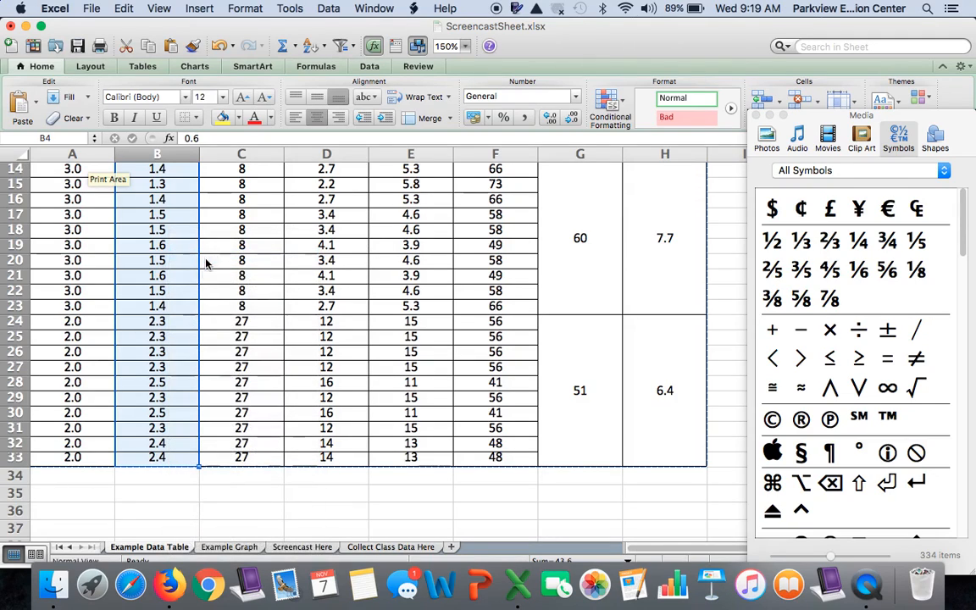
pyautogui.click(276, 549)
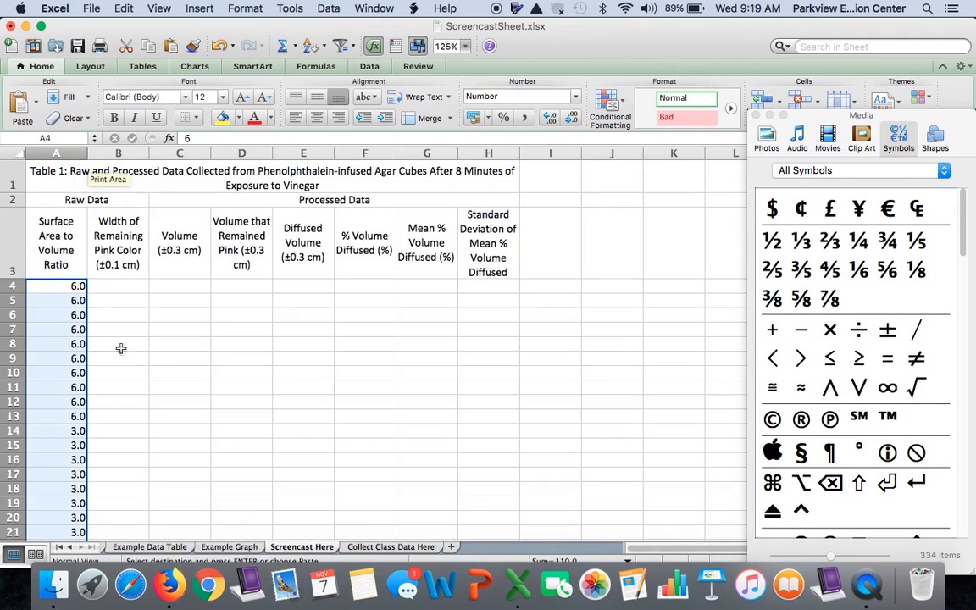
pyautogui.click(122, 288)
pyautogui.rightClick(124, 286)
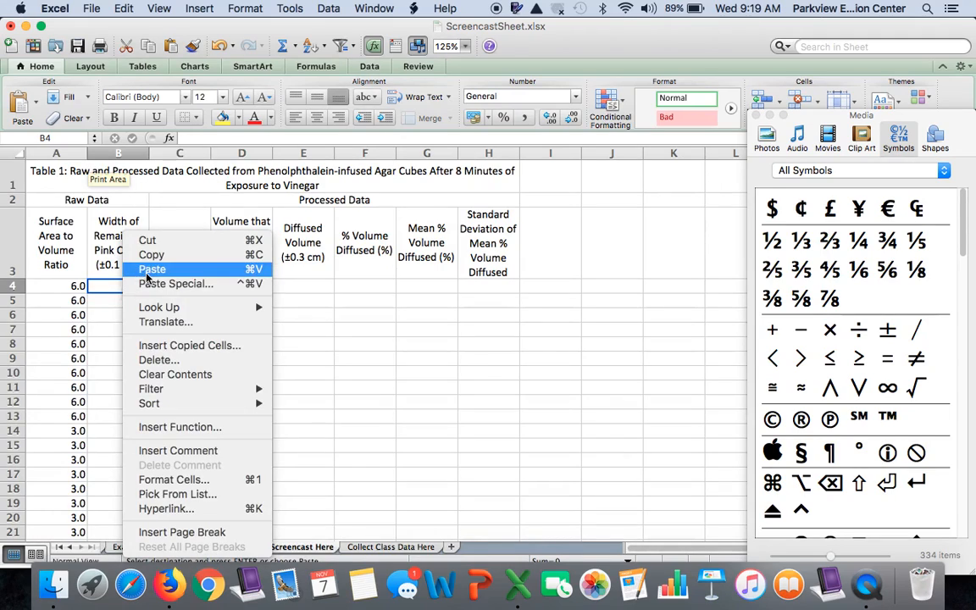
pyautogui.click(151, 270)
pyautogui.scroll(-5, 166, 349)
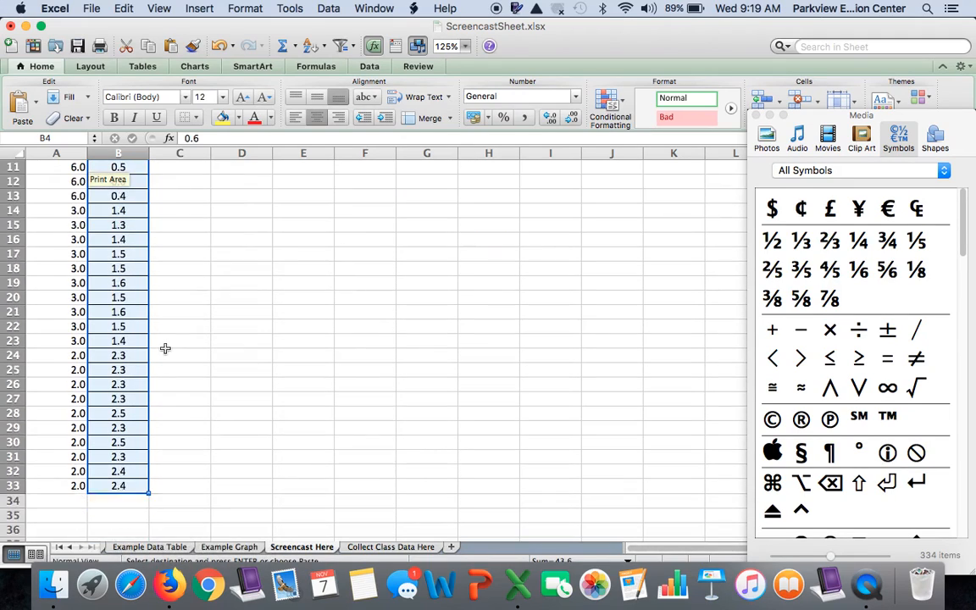
pyautogui.click(179, 354)
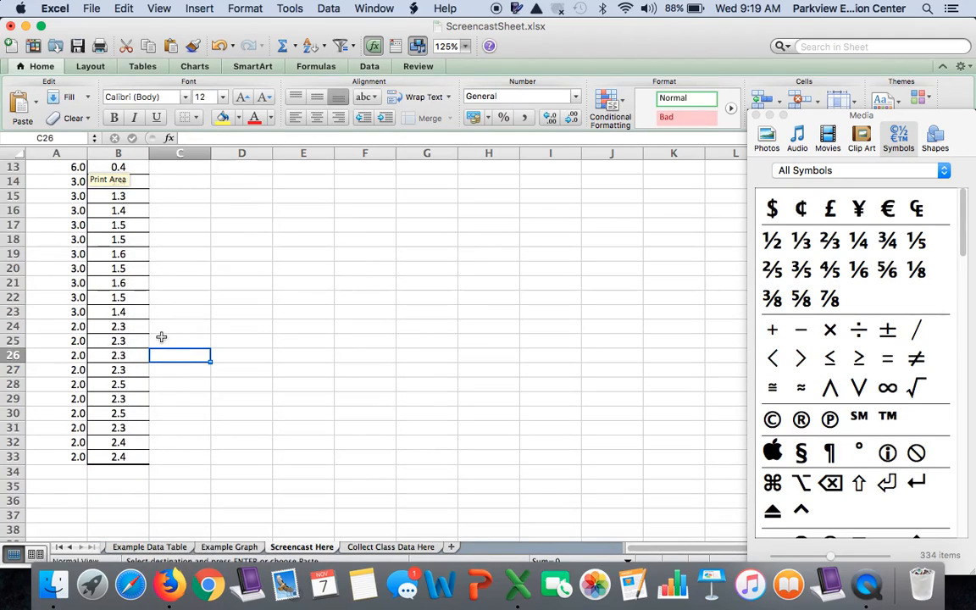
pyautogui.scroll(6, 138, 397)
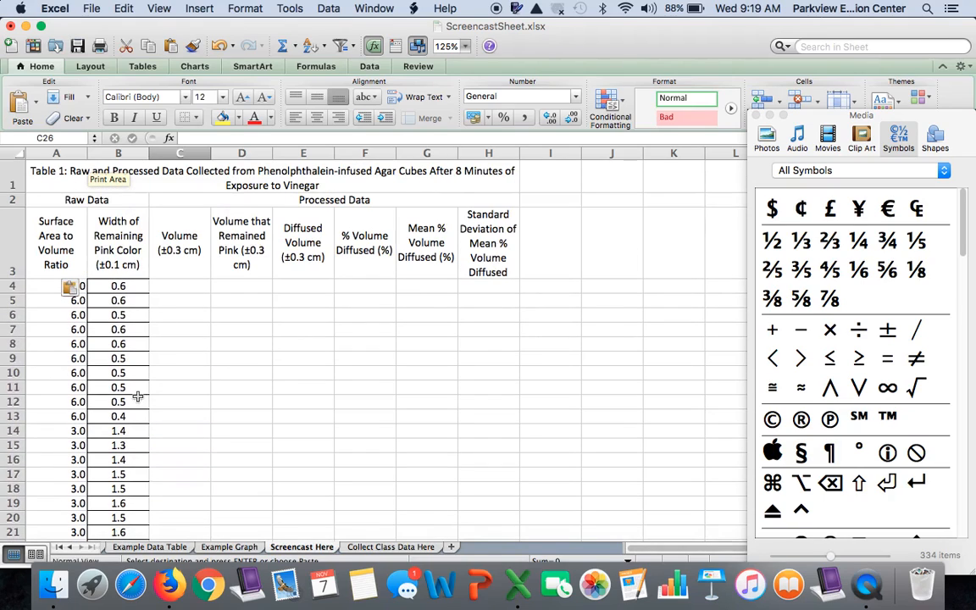
pyautogui.click(216, 348)
pyautogui.scroll(-3, 216, 348)
pyautogui.scroll(3, 217, 349)
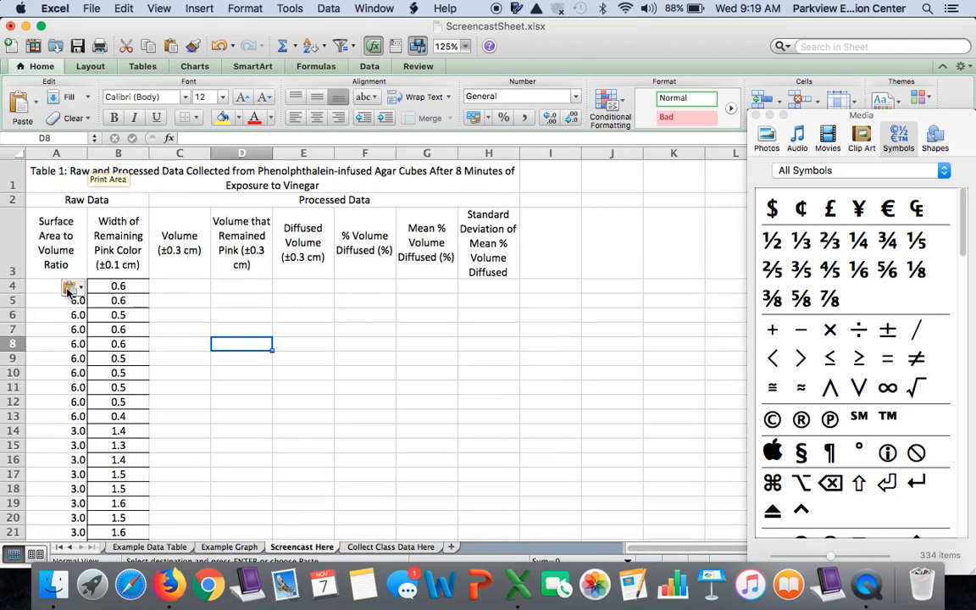
pyautogui.scroll(-1, 196, 334)
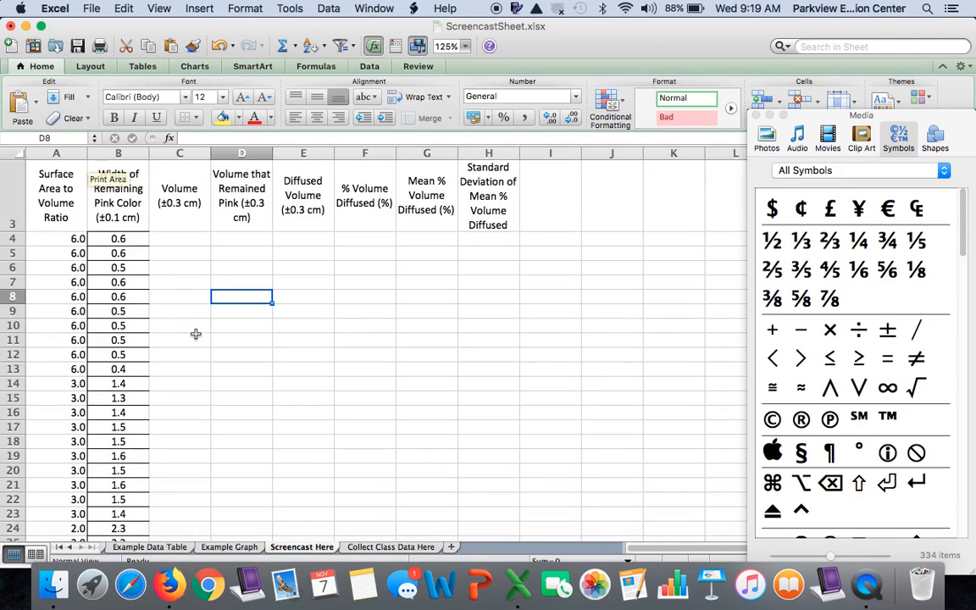
# Examine the processed volume data in the Example Data Table sheet and return to C4 in the Screencast Here sheet
pyautogui.scroll(1, 196, 334)
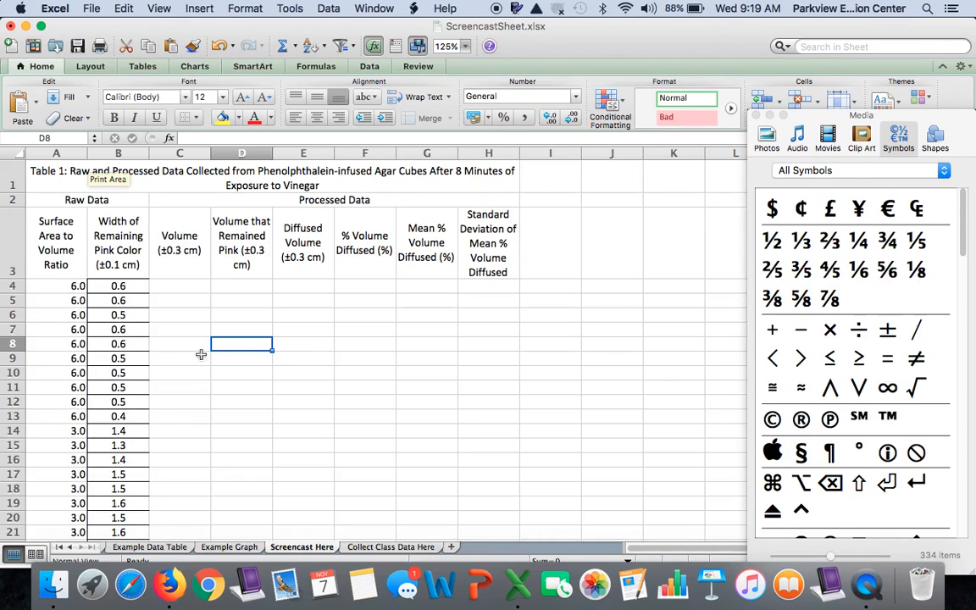
pyautogui.click(174, 289)
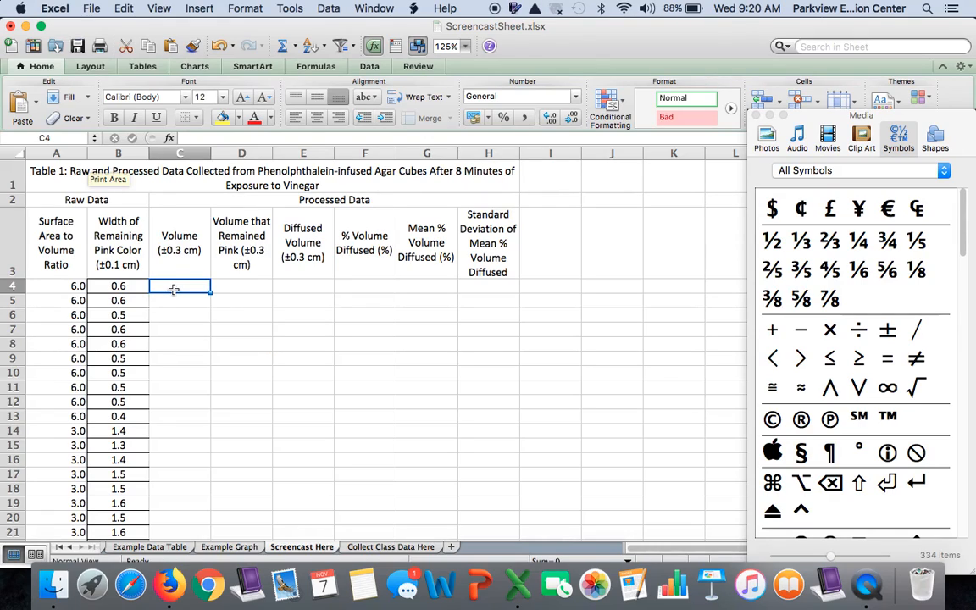
pyautogui.click(163, 548)
pyautogui.scroll(-5, 217, 389)
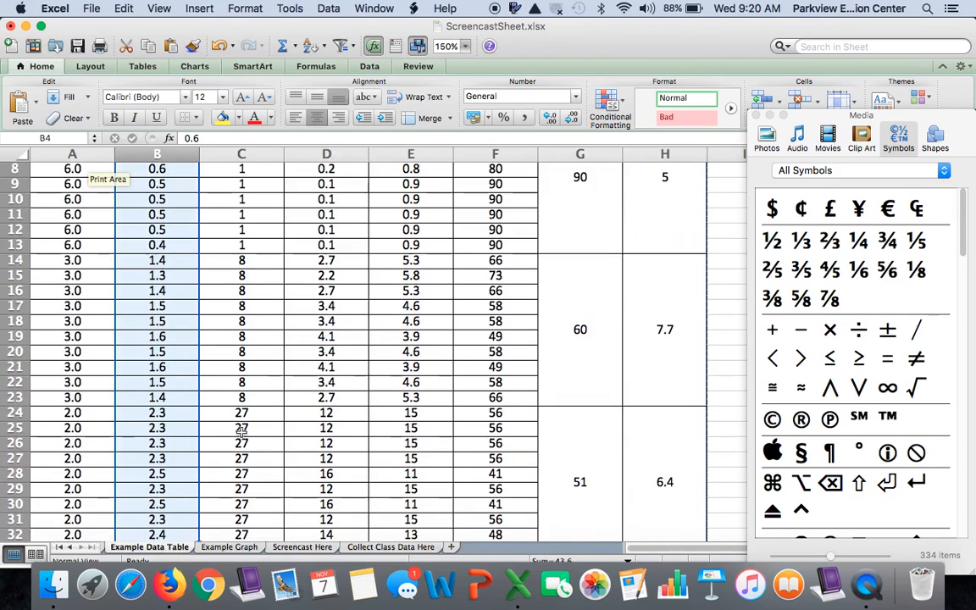
pyautogui.scroll(5, 242, 503)
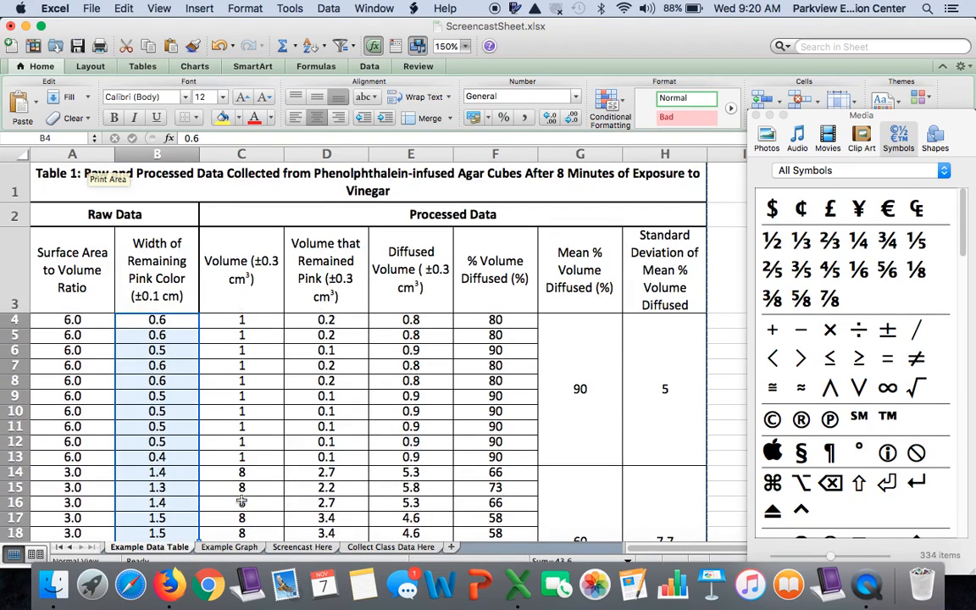
pyautogui.click(312, 550)
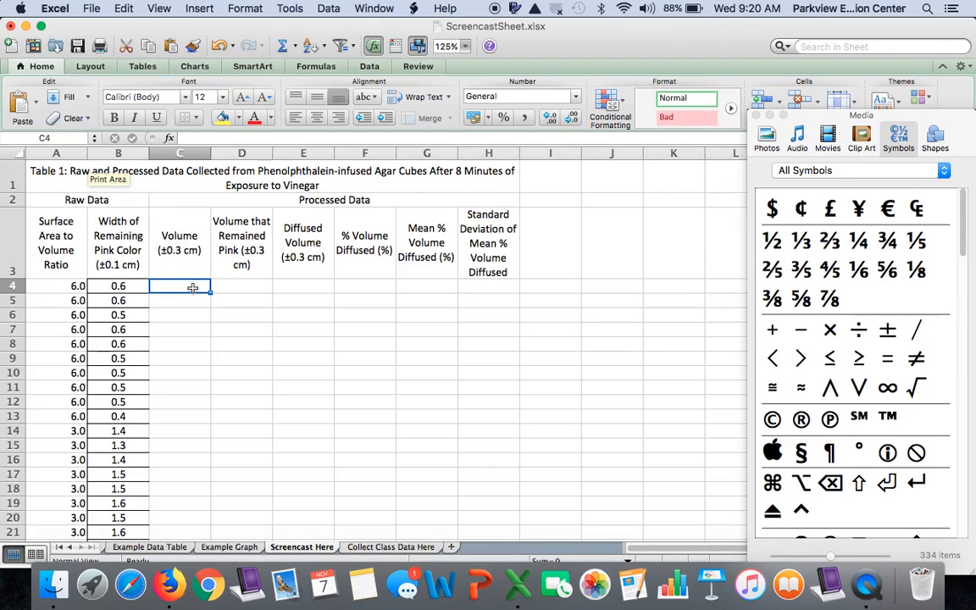
# Enter the cube volume formula =1^3 in C4 and fill it down through C13
pyautogui.write('=')
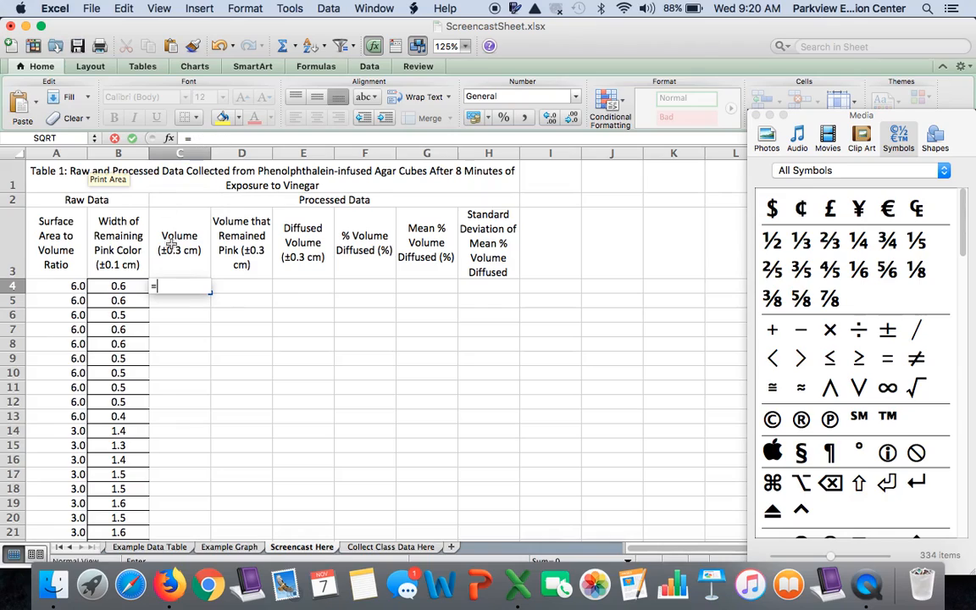
pyautogui.write('1')
pyautogui.write('3')
pyautogui.press('Return')
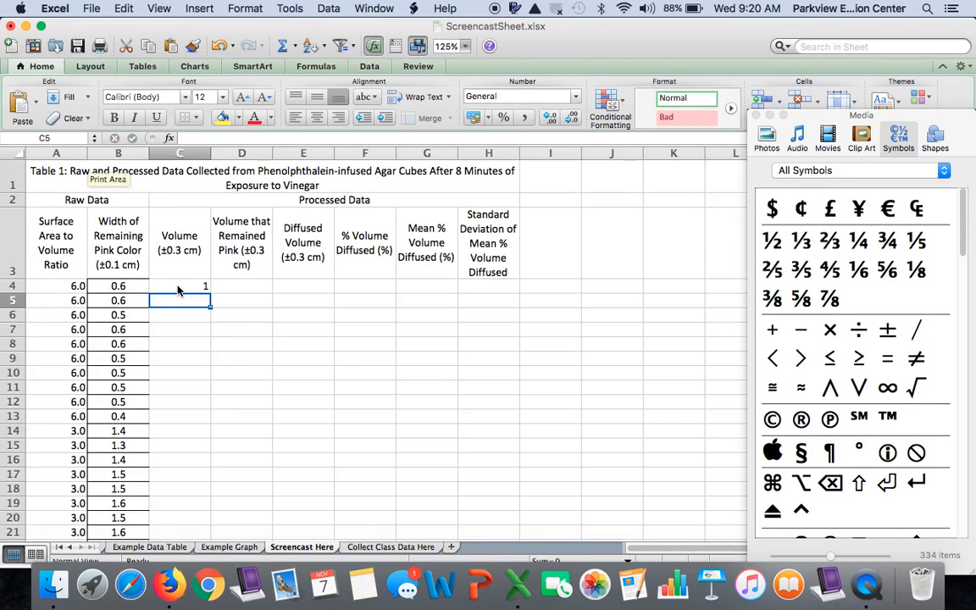
pyautogui.click(178, 291)
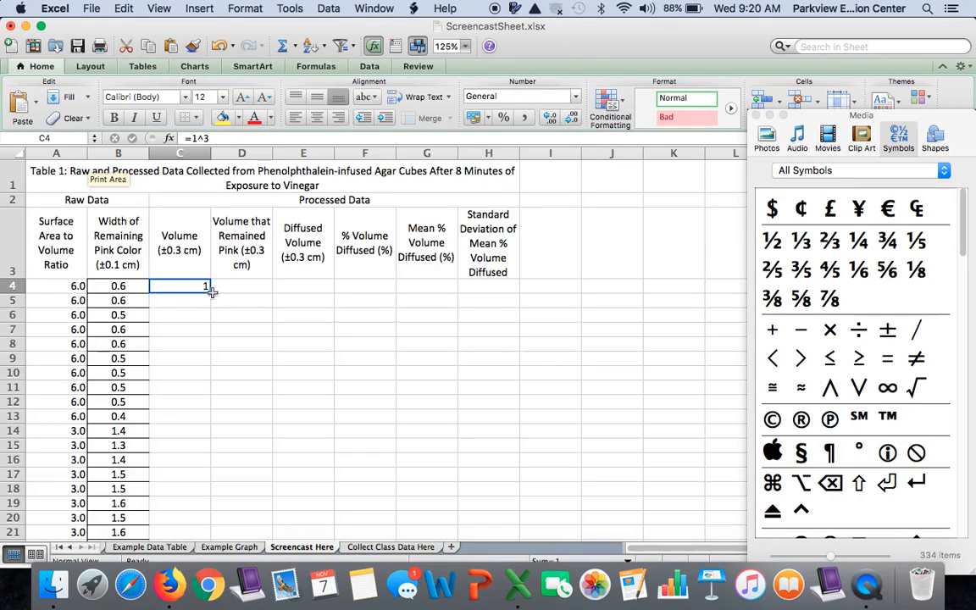
pyautogui.moveTo(210, 290); pyautogui.dragTo(202, 419)
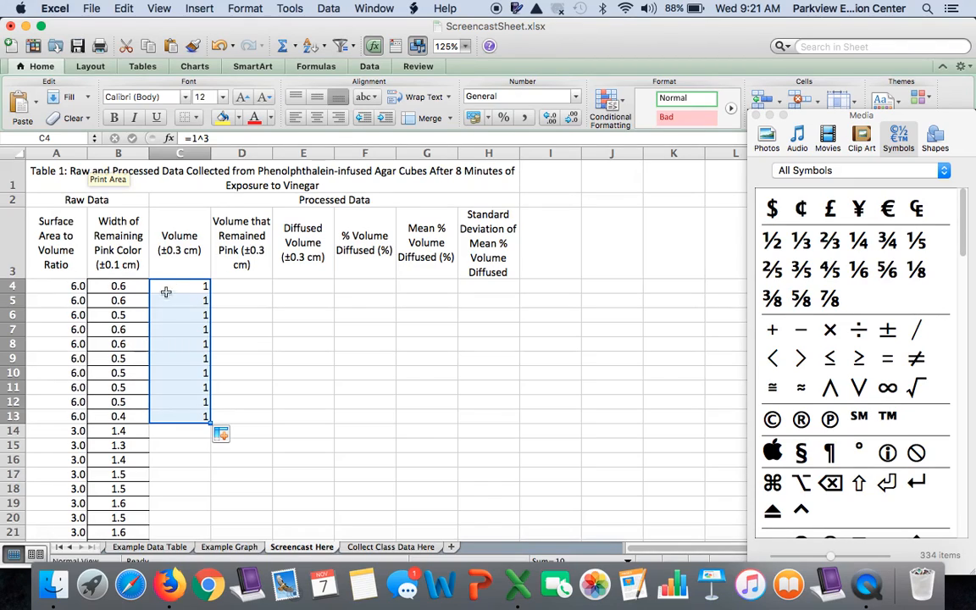
# Enter the cube volume formula =2^3 in C14 and fill it down through C23
pyautogui.scroll(-3, 178, 415)
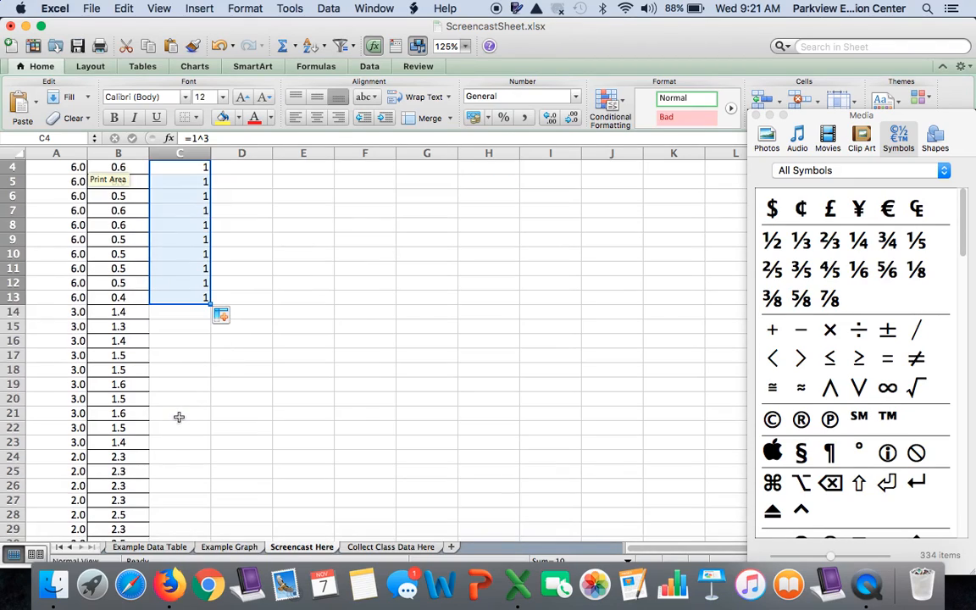
pyautogui.rightClick(183, 312)
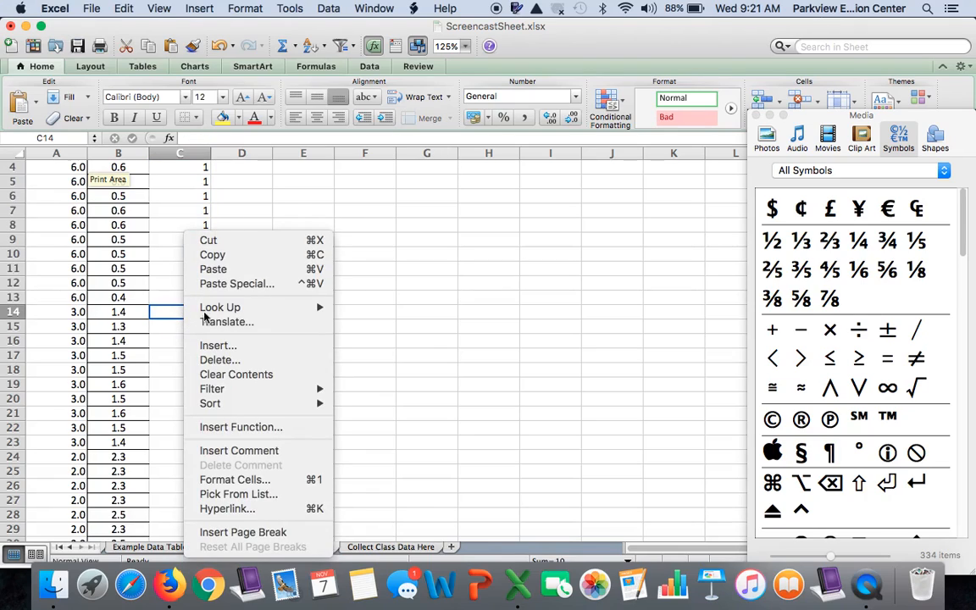
pyautogui.moveTo(244, 312)
pyautogui.press('Escape')
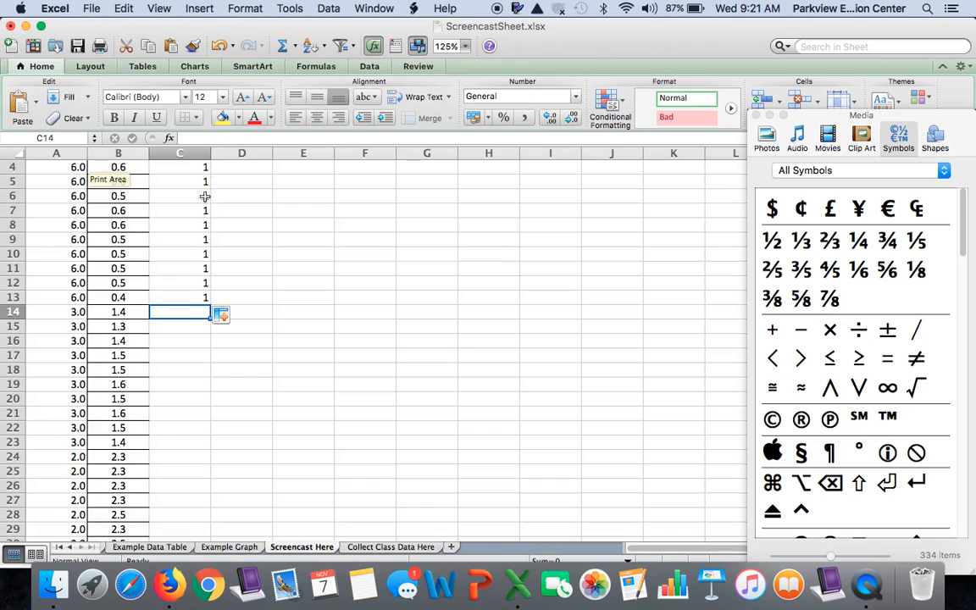
pyautogui.write('=')
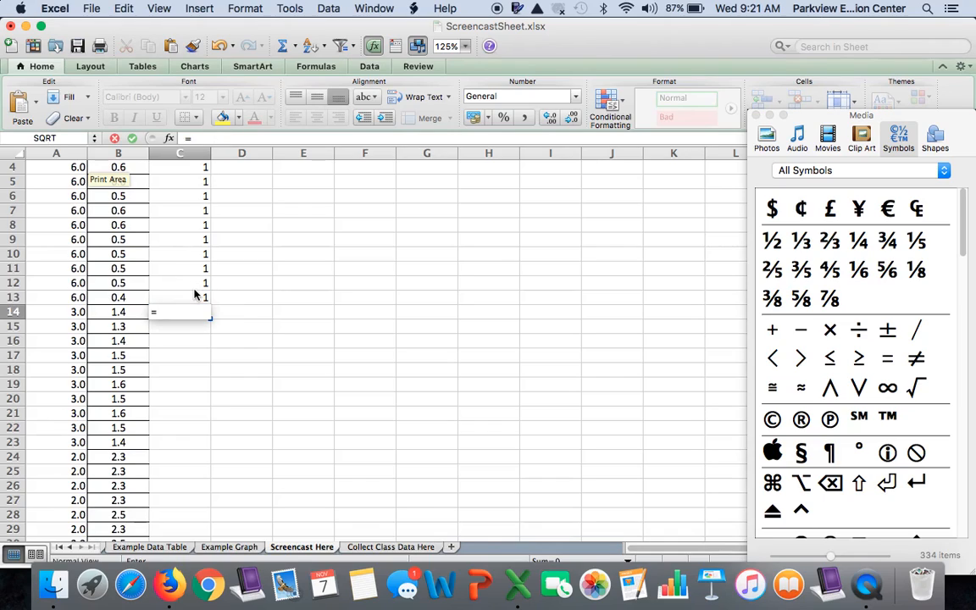
pyautogui.write('2^3')
pyautogui.press('Return')
pyautogui.click(198, 312)
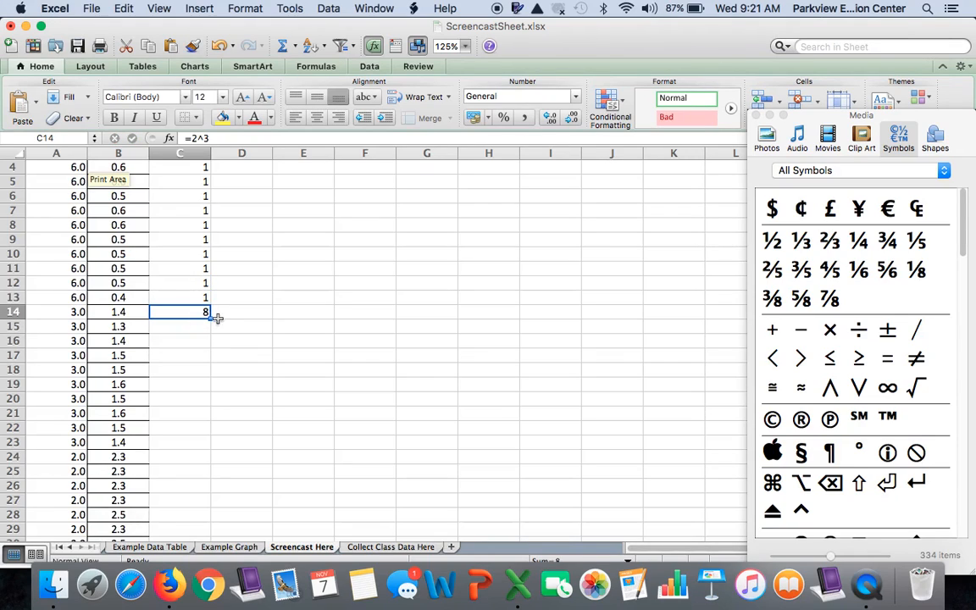
pyautogui.moveTo(209, 317); pyautogui.dragTo(198, 446)
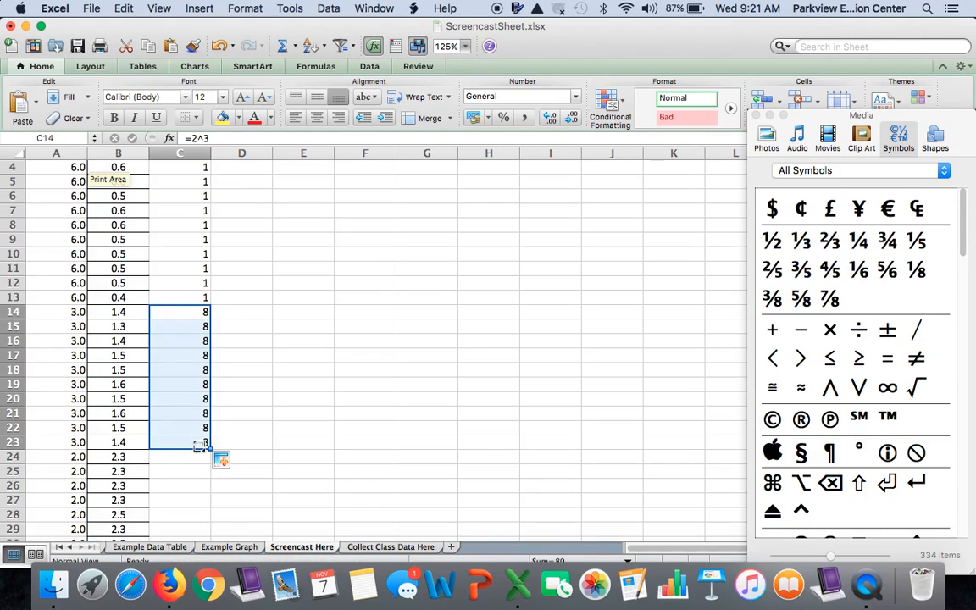
# Enter the cube volume formula =3^3 in C24 and fill it down through C33
pyautogui.scroll(-5, 197, 424)
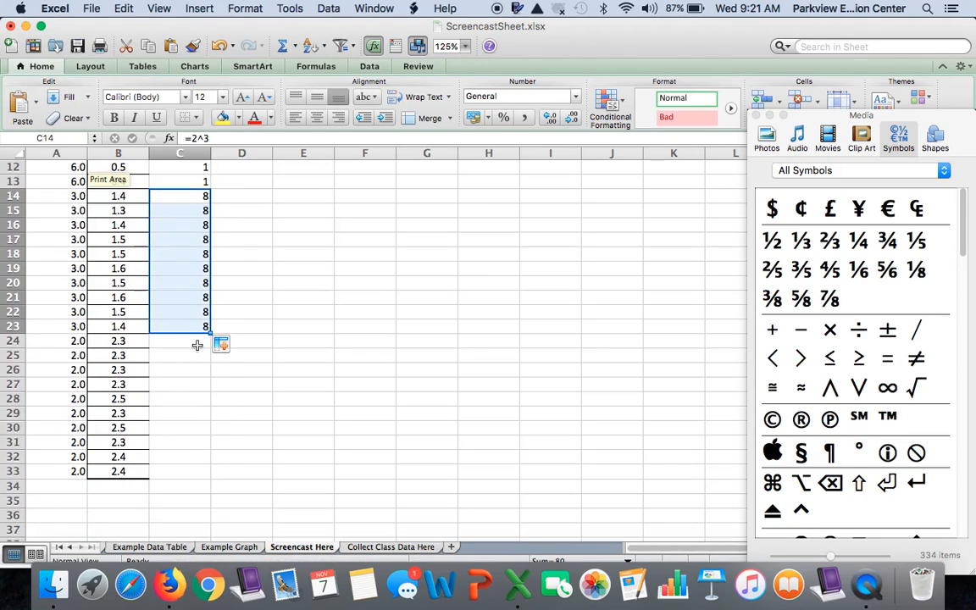
pyautogui.click(197, 342)
pyautogui.write('=')
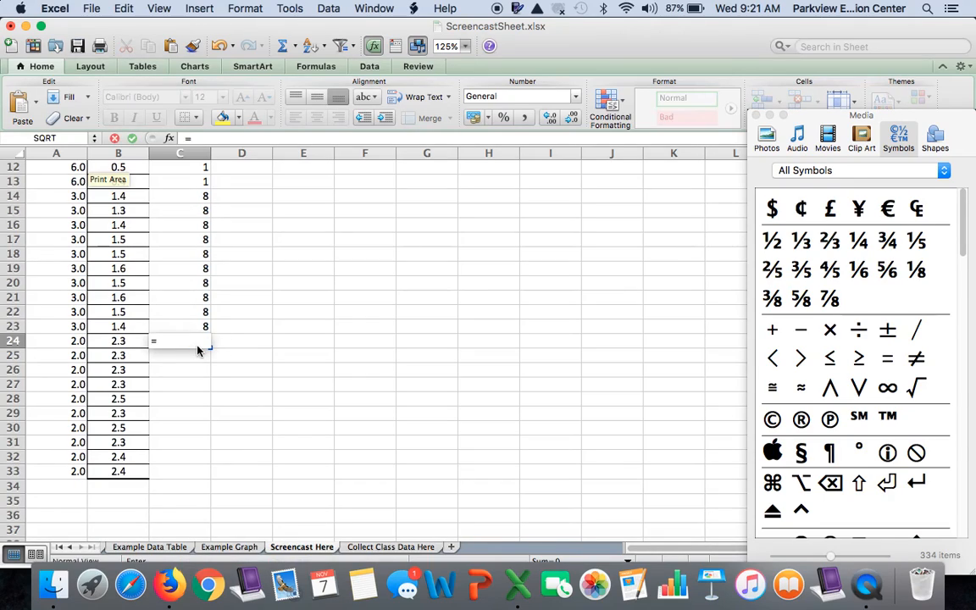
pyautogui.write('3^3')
pyautogui.press('Return')
pyautogui.click(198, 343)
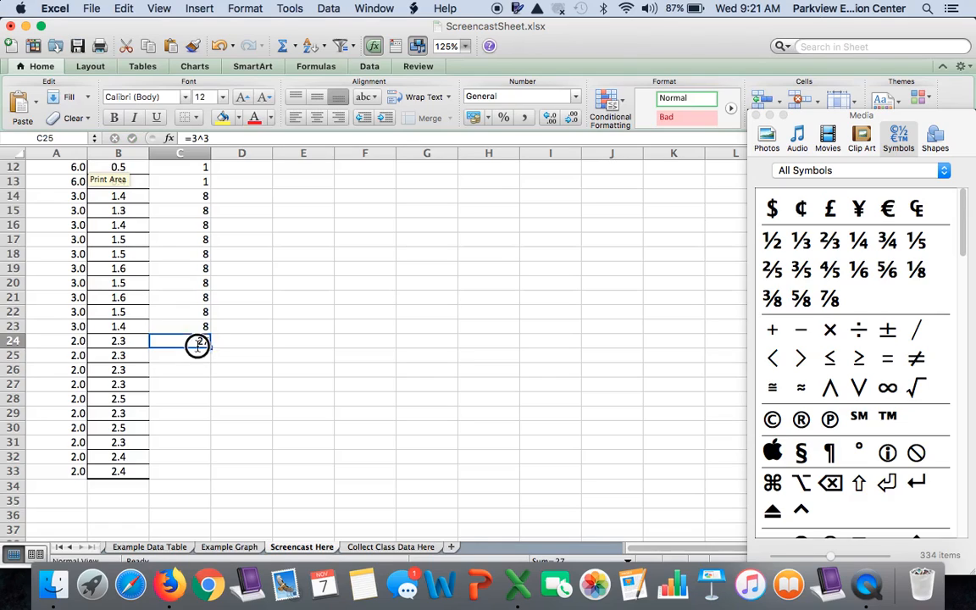
pyautogui.moveTo(213, 343); pyautogui.dragTo(204, 476)
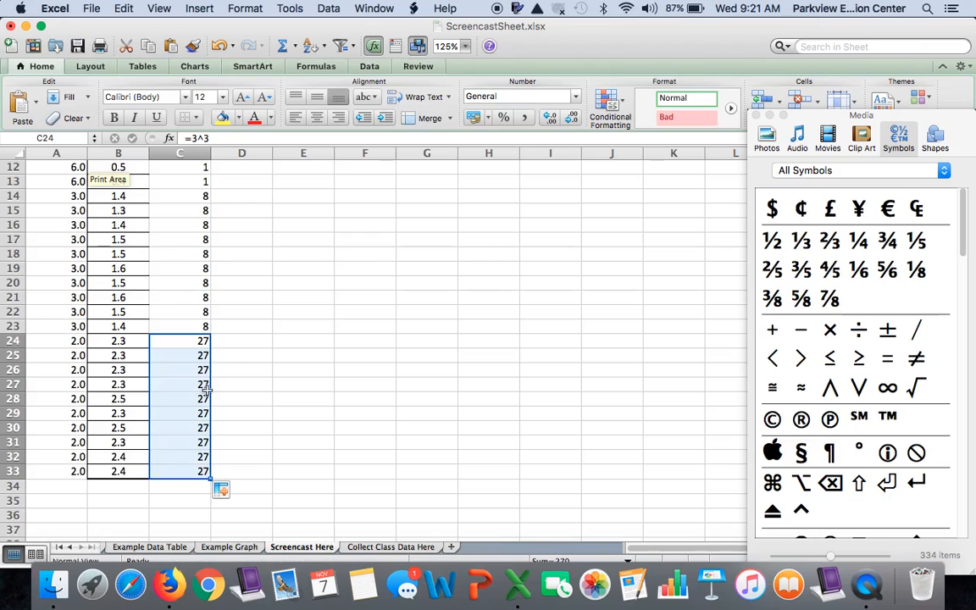
# Calculate the volume that remained pink in D4 with the formula =B4^3
pyautogui.scroll(3, 206, 390)
pyautogui.scroll(-1, 206, 390)
pyautogui.scroll(5, 203, 388)
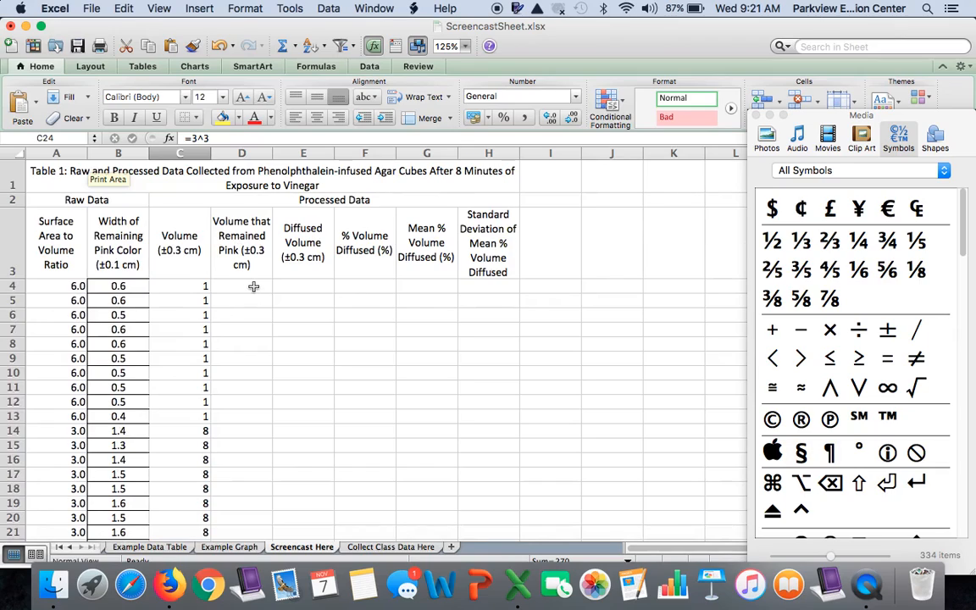
pyautogui.click(254, 288)
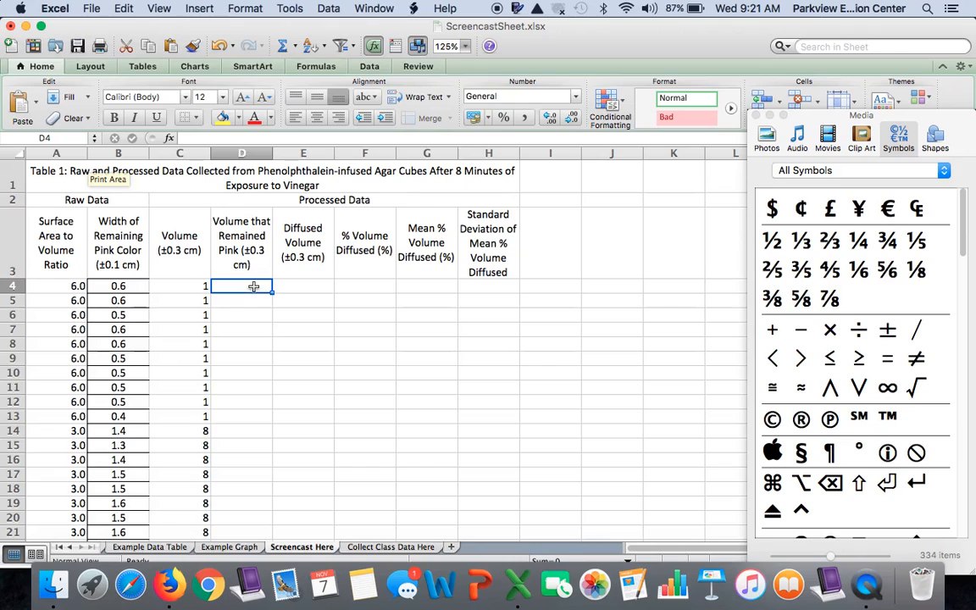
pyautogui.write('=')
pyautogui.click(135, 287)
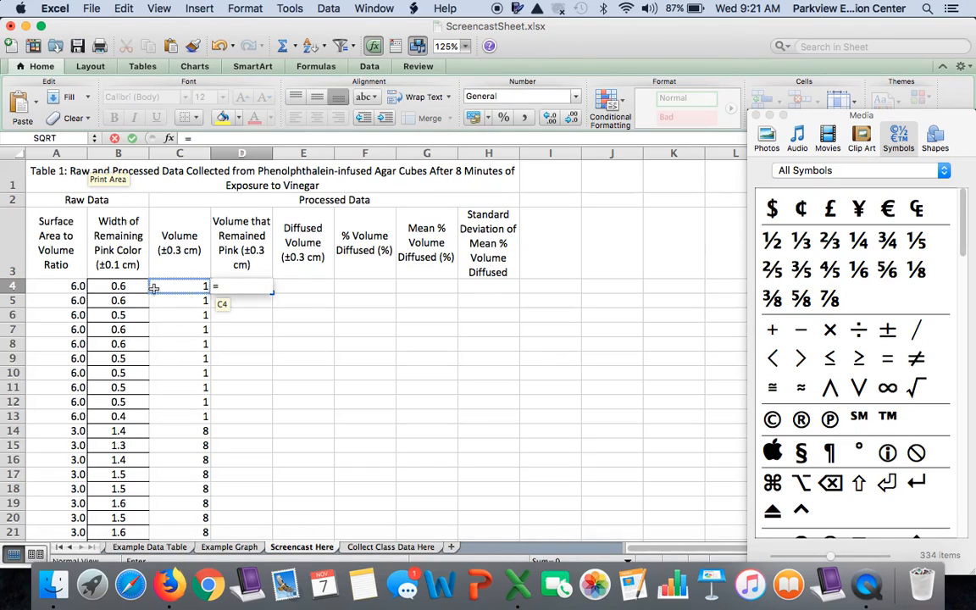
pyautogui.click(130, 289)
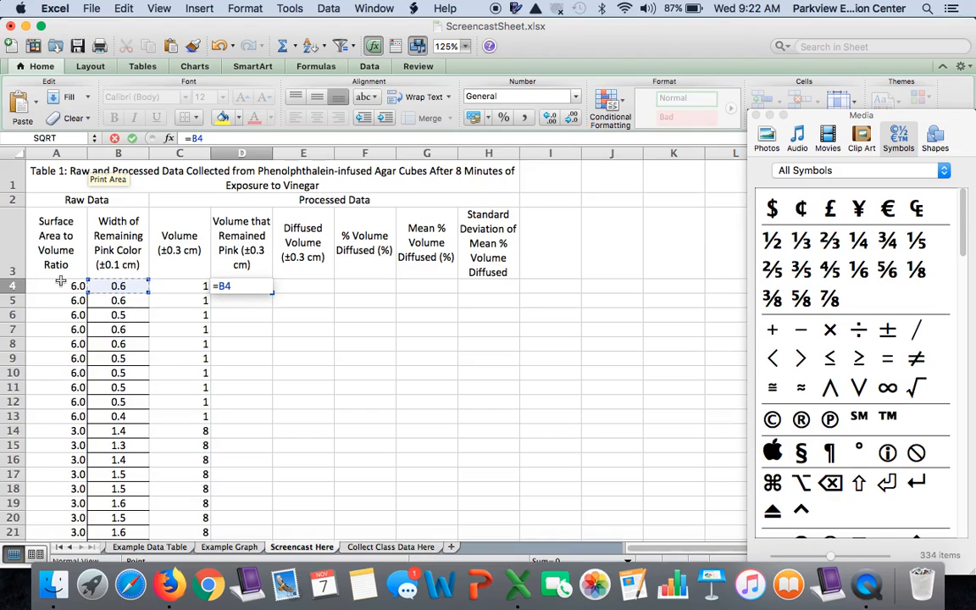
pyautogui.write('^3')
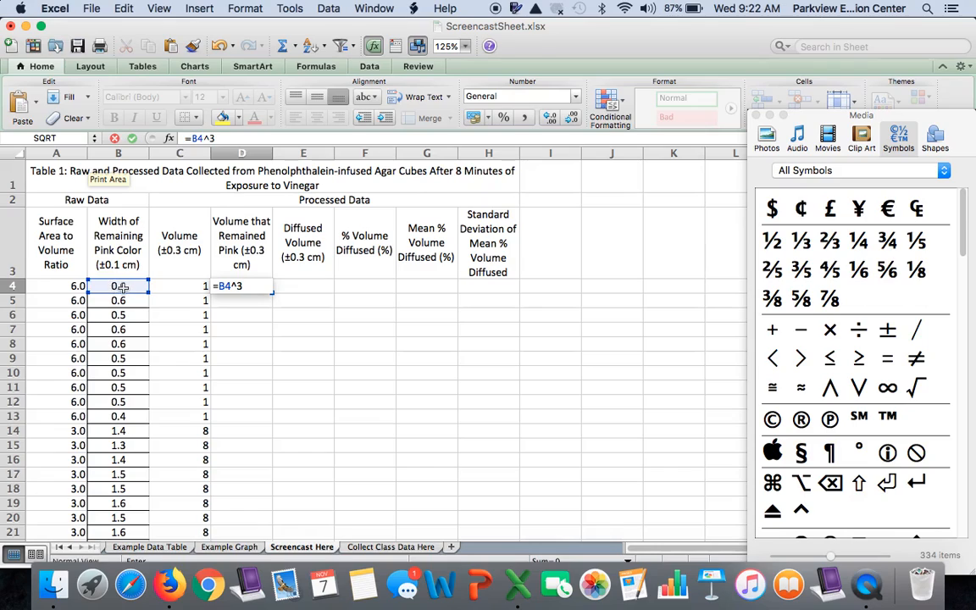
pyautogui.press('Return')
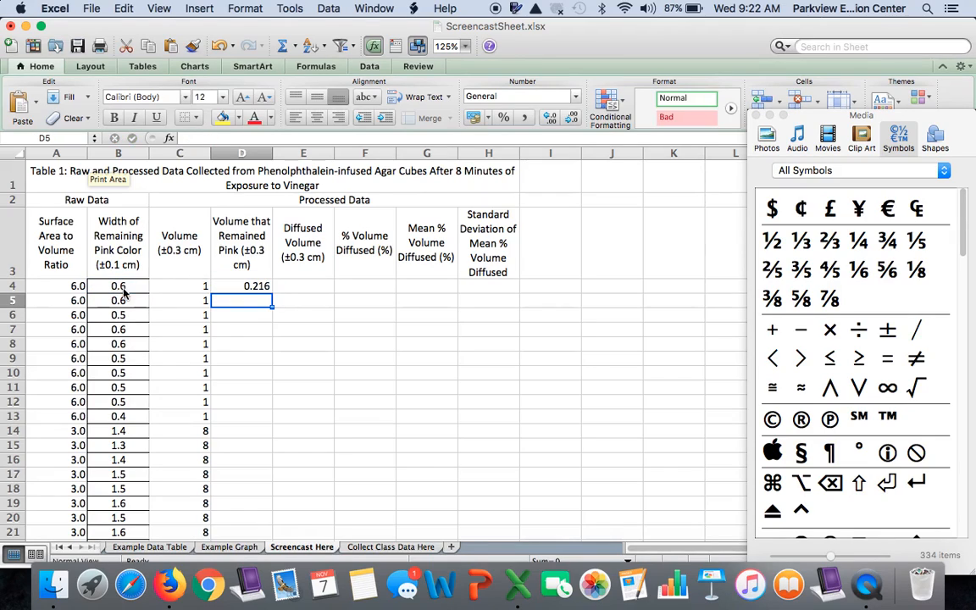
# Fill the remaining pink volume formula from D4 down through D33
pyautogui.click(263, 287)
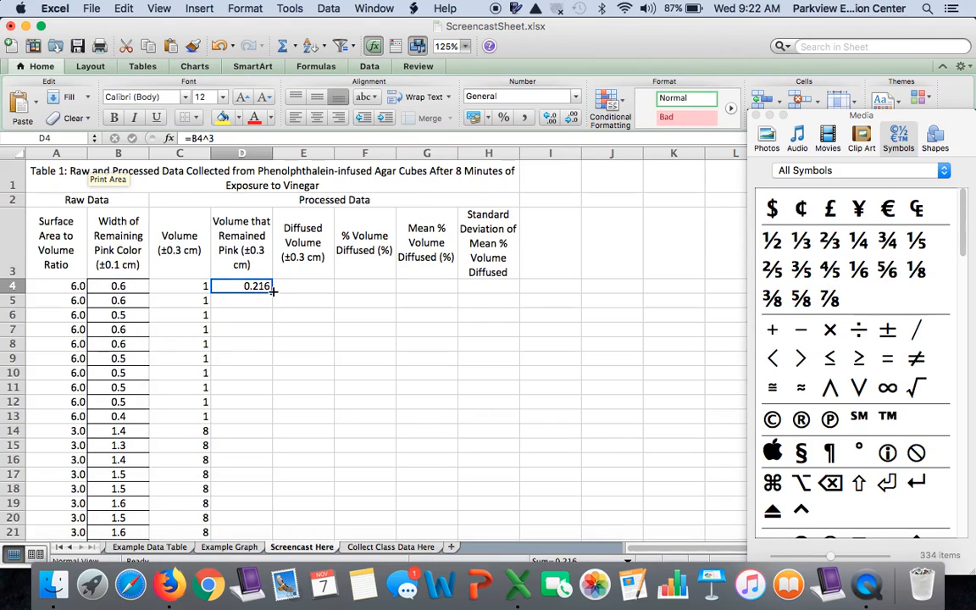
pyautogui.scroll(-1, 273, 291)
pyautogui.scroll(-5, 273, 292)
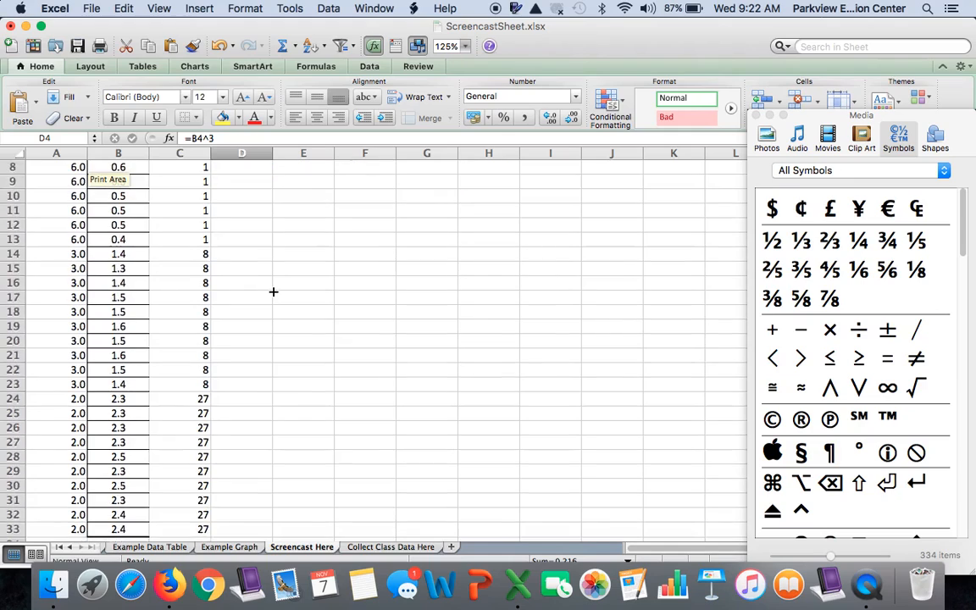
pyautogui.scroll(5, 273, 292)
pyautogui.scroll(1, 273, 292)
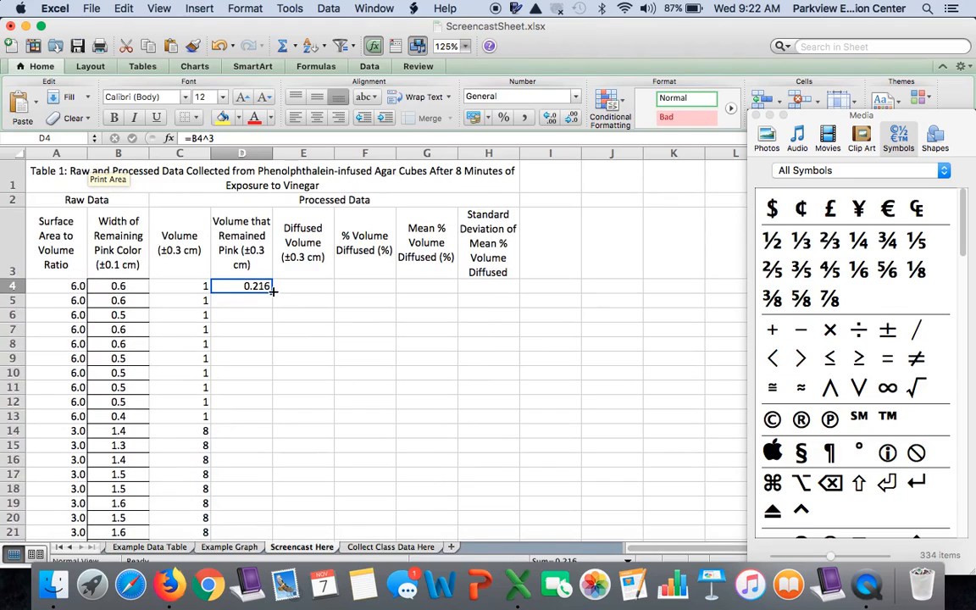
pyautogui.scroll(-2, 273, 292)
pyautogui.moveTo(273, 246); pyautogui.dragTo(275, 507)
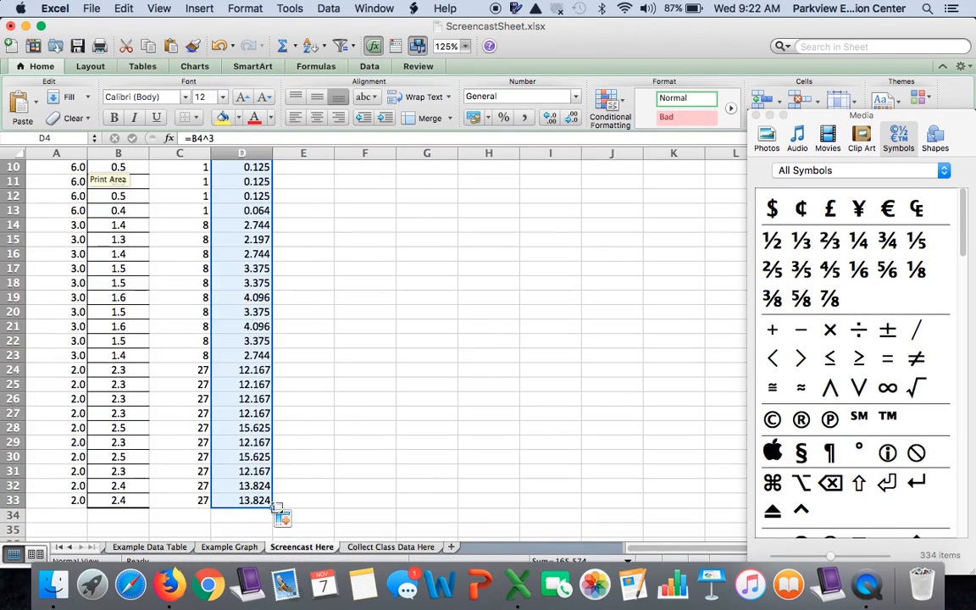
# Check the filled formulas in D30 and D31 against their pink widths in column B and review the rest of column D
pyautogui.click(248, 456)
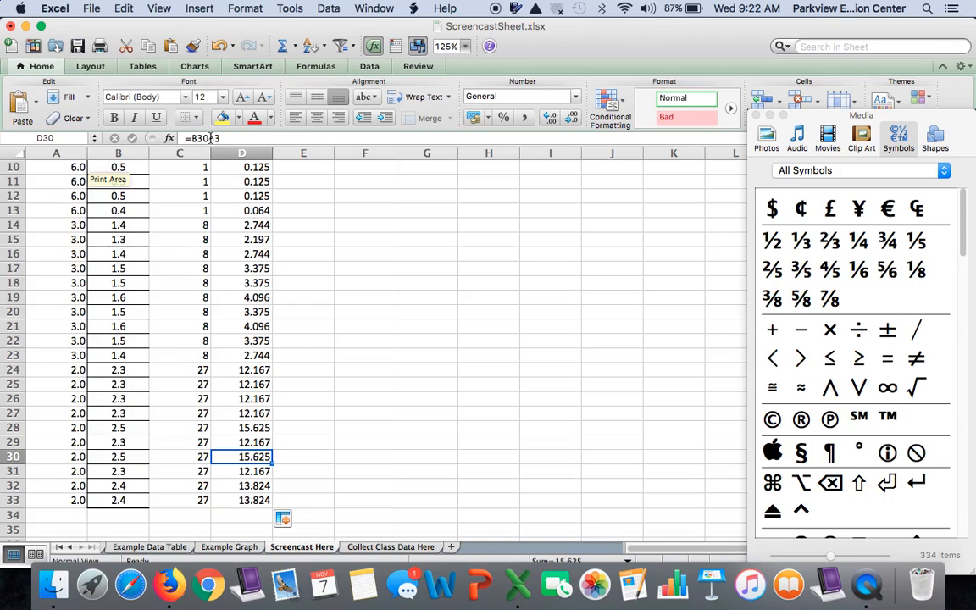
pyautogui.click(121, 457)
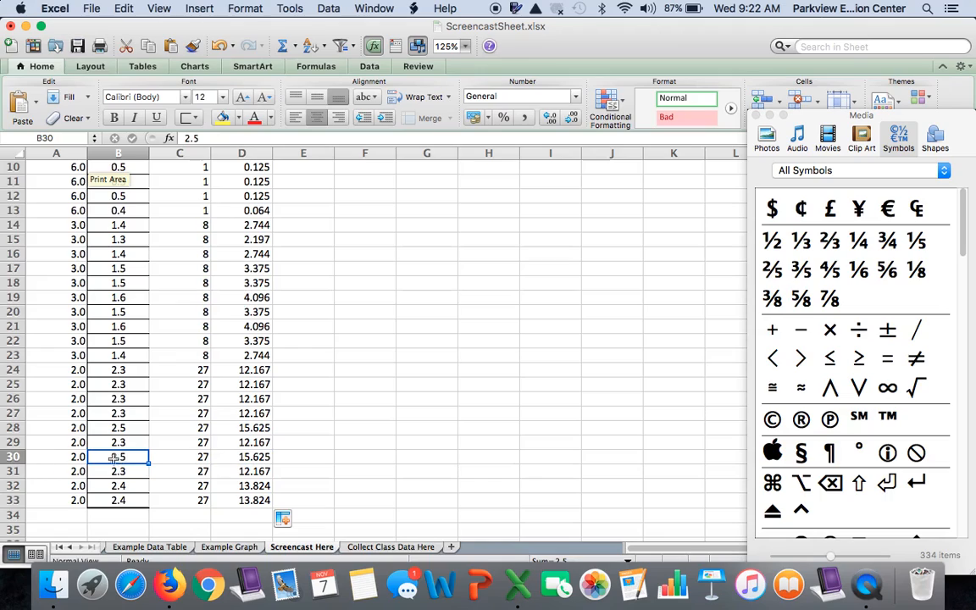
pyautogui.click(231, 469)
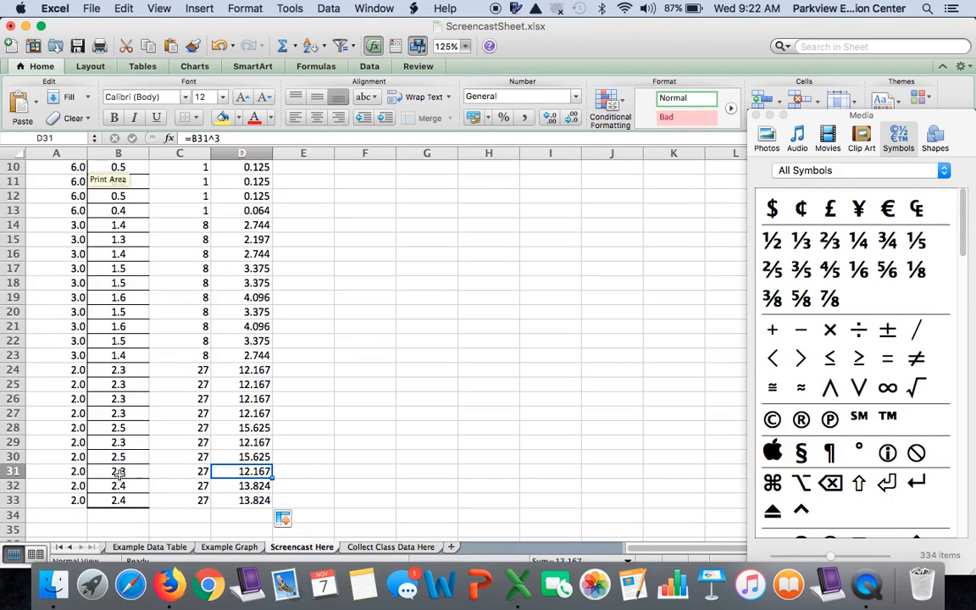
pyautogui.scroll(5, 352, 428)
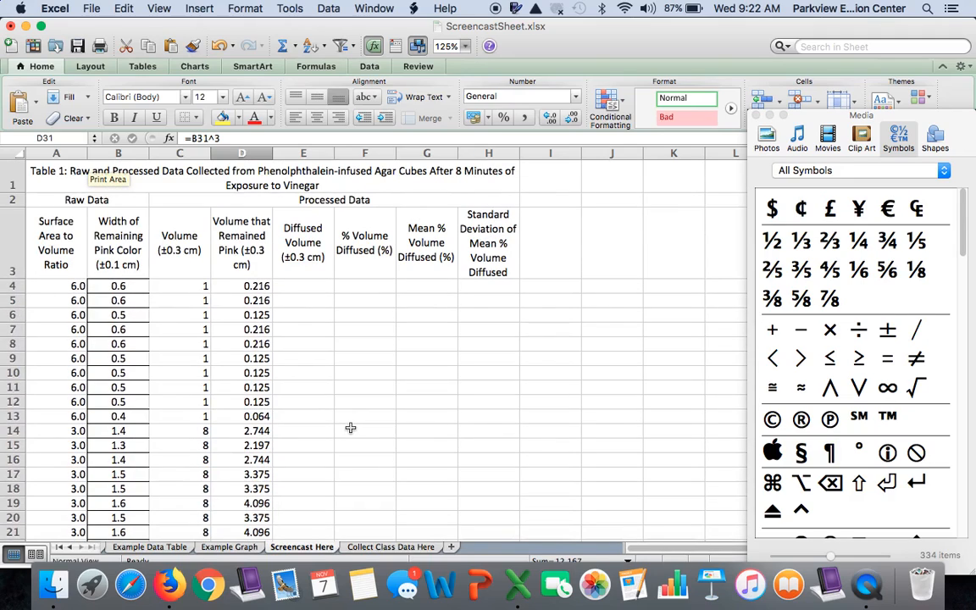
pyautogui.scroll(-4, 350, 428)
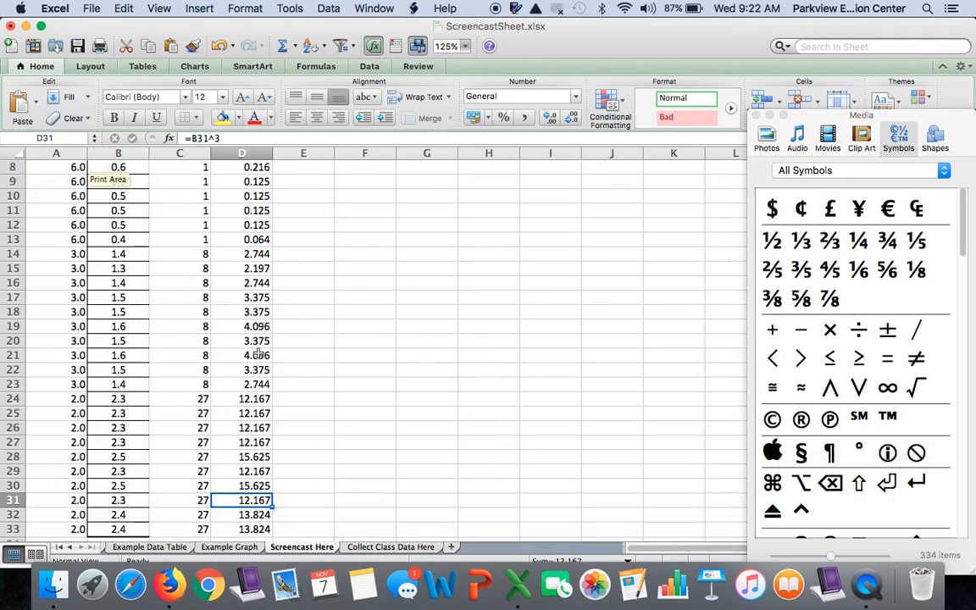
pyautogui.scroll(4, 227, 292)
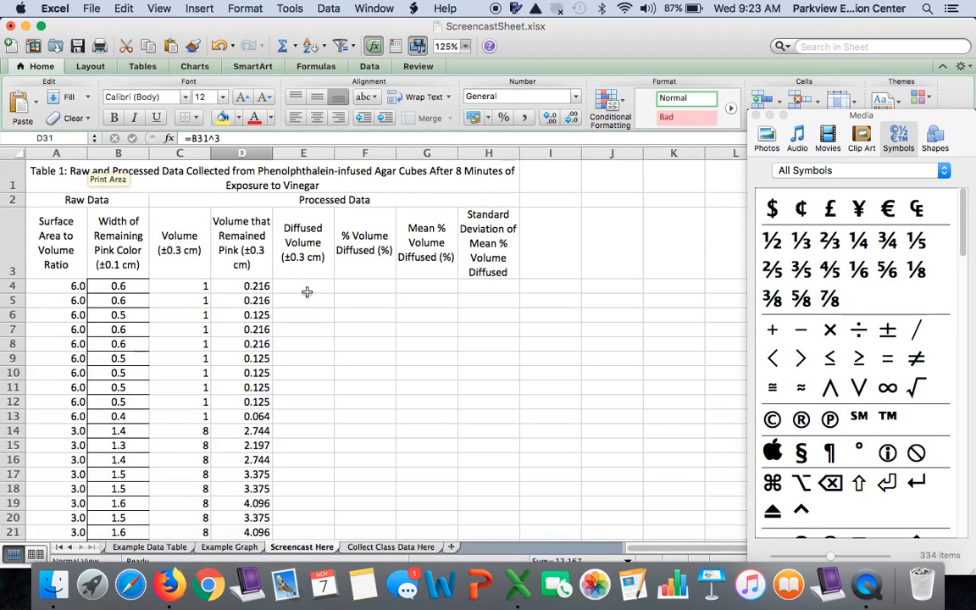
# Calculate the diffused volume in E4 by subtracting the remaining pink volume from the cube volume with =C4-D4
pyautogui.click(308, 288)
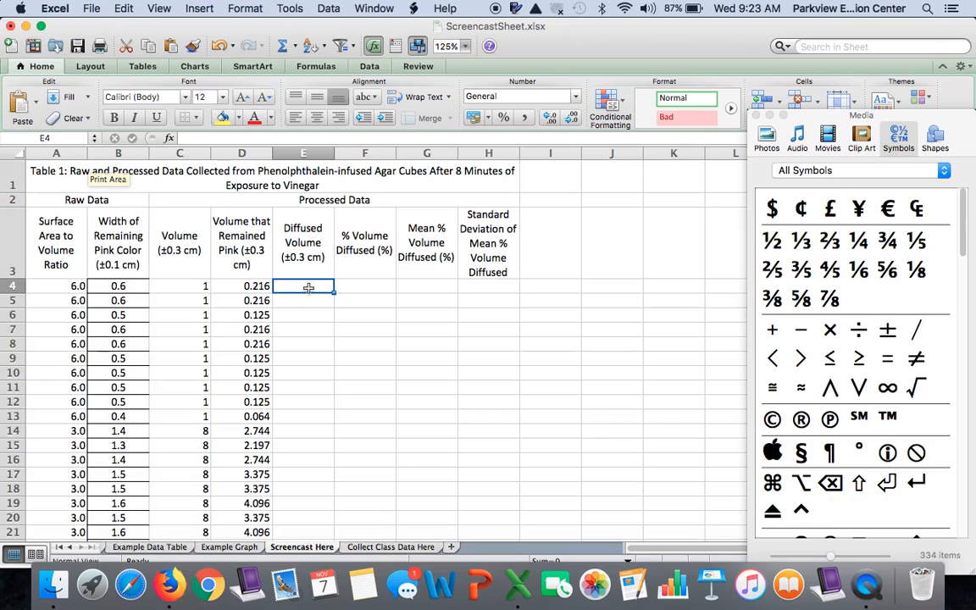
pyautogui.write('=')
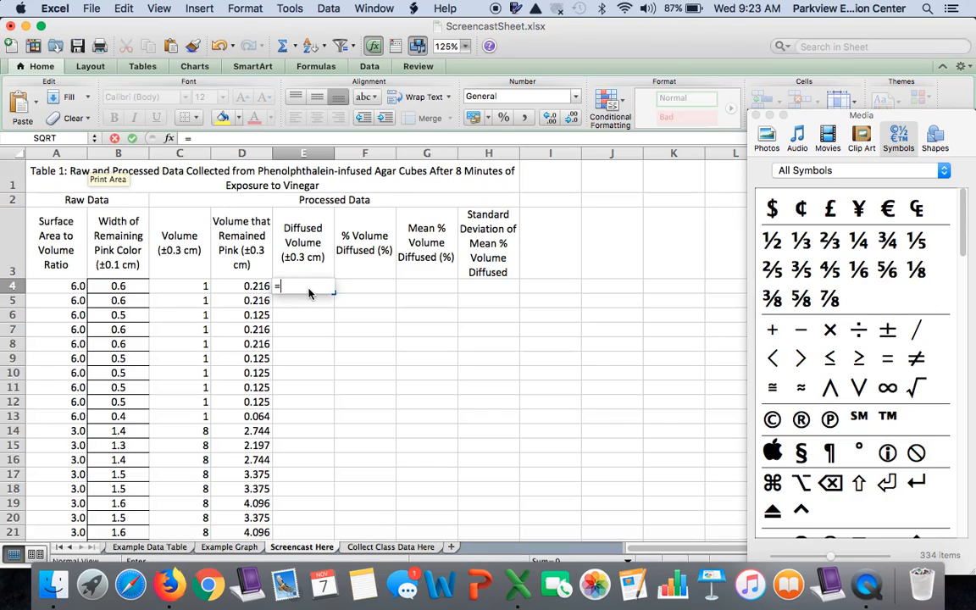
pyautogui.click(197, 291)
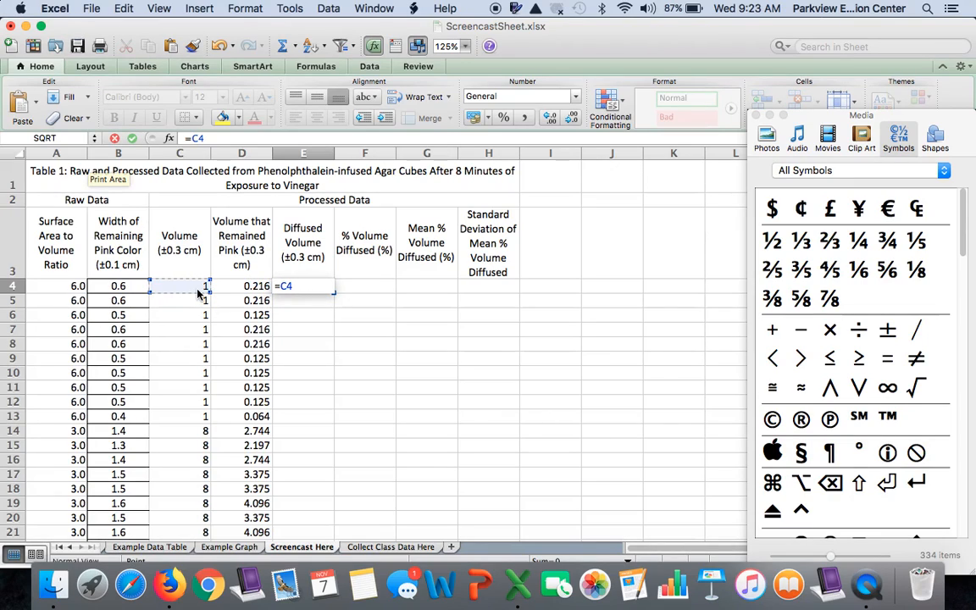
pyautogui.write('-')
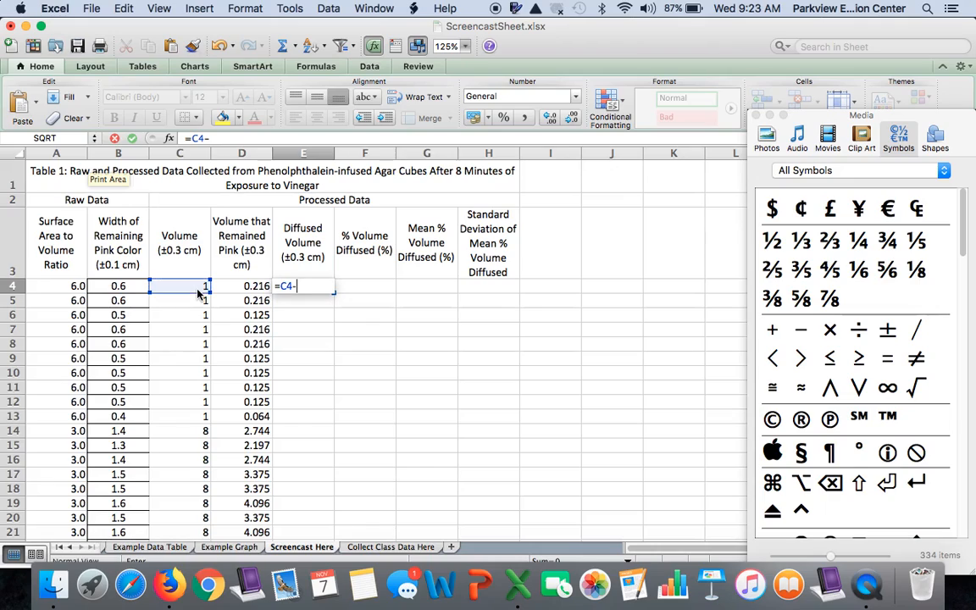
pyautogui.click(246, 286)
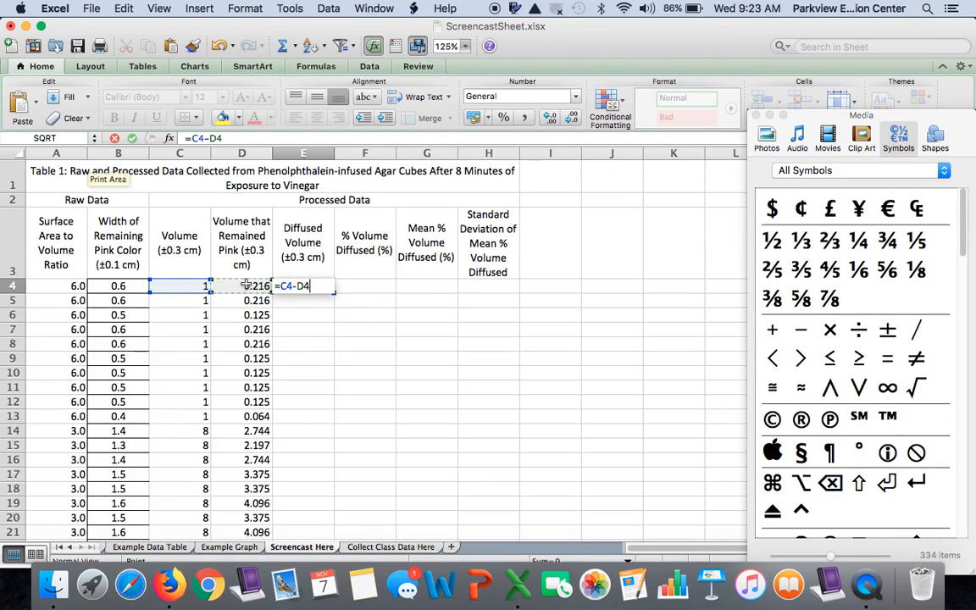
pyautogui.press('Return')
# Fill the diffused volume formula from E4 down through E33 and look over the filled column
pyautogui.click(329, 287)
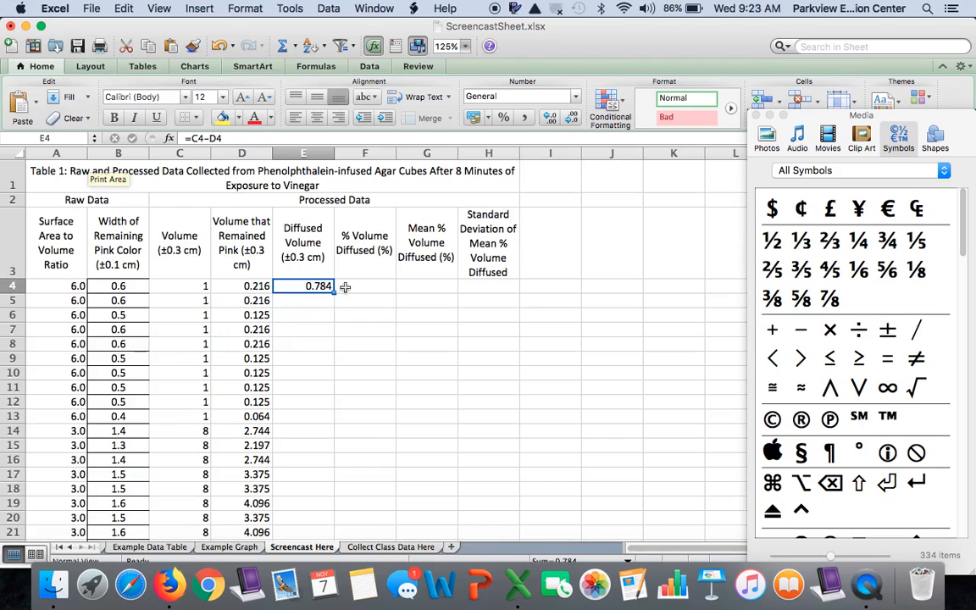
pyautogui.moveTo(334, 291); pyautogui.dragTo(323, 388)
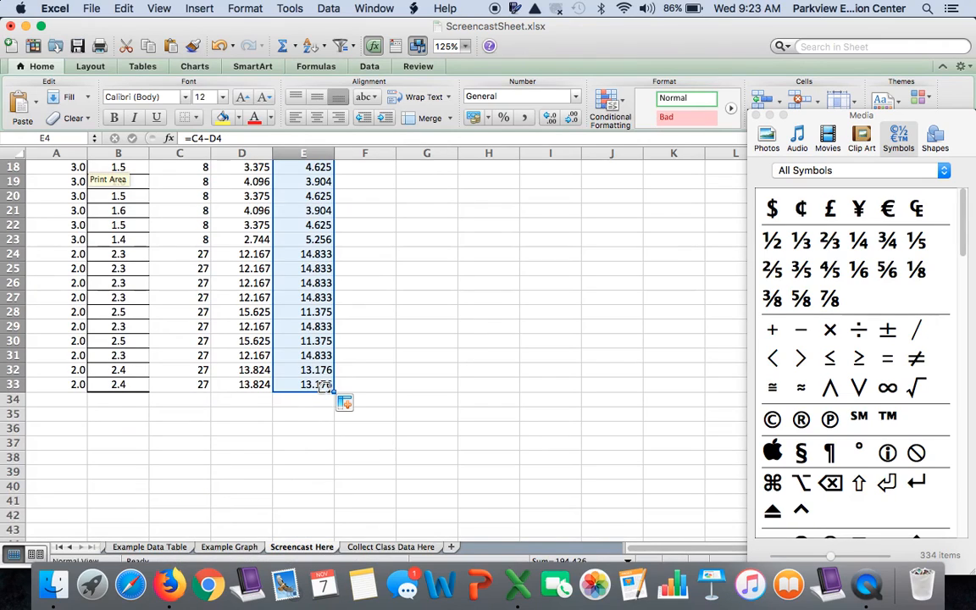
pyautogui.scroll(8, 324, 387)
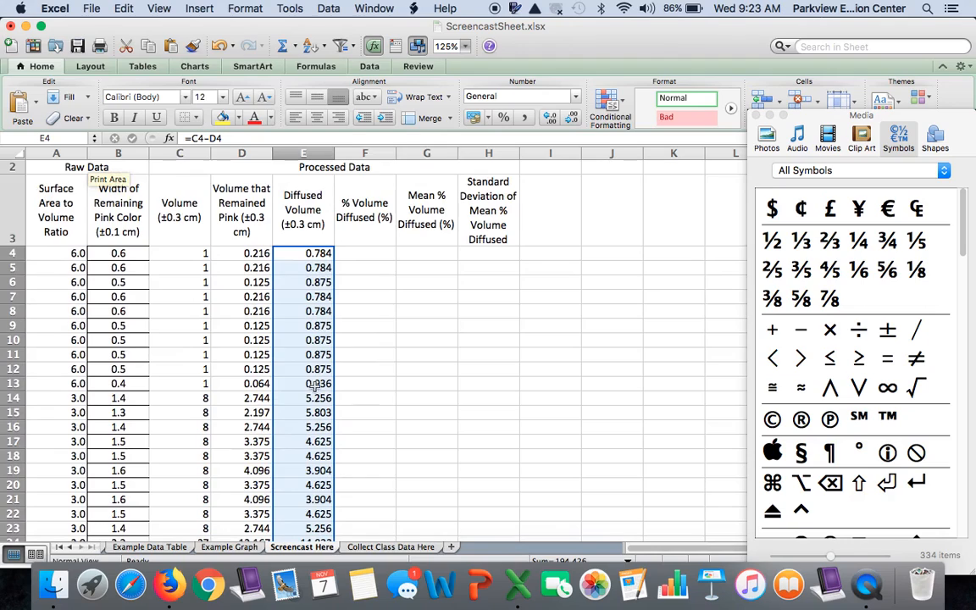
pyautogui.scroll(-5, 387, 369)
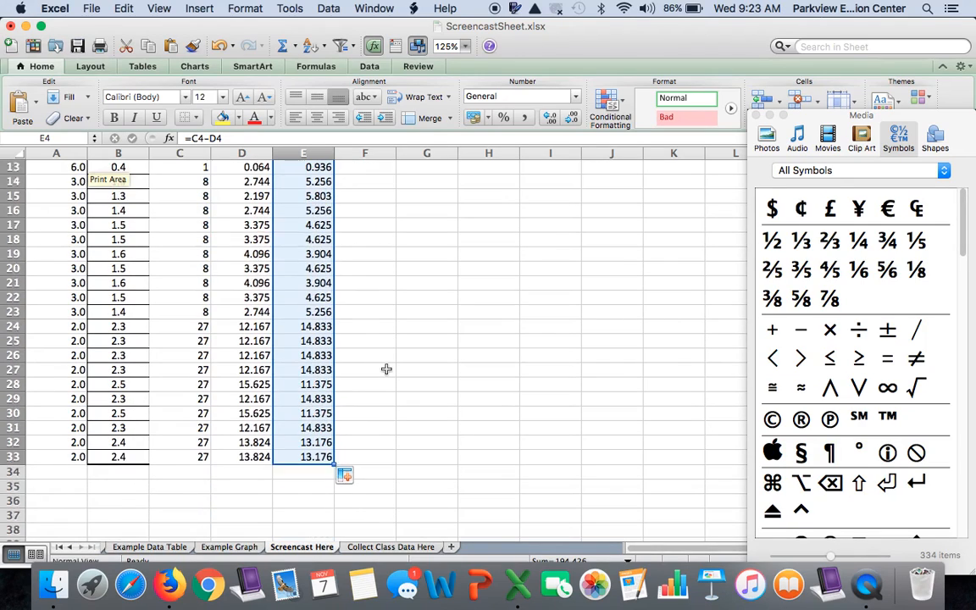
pyautogui.scroll(4, 387, 369)
pyautogui.scroll(3, 386, 369)
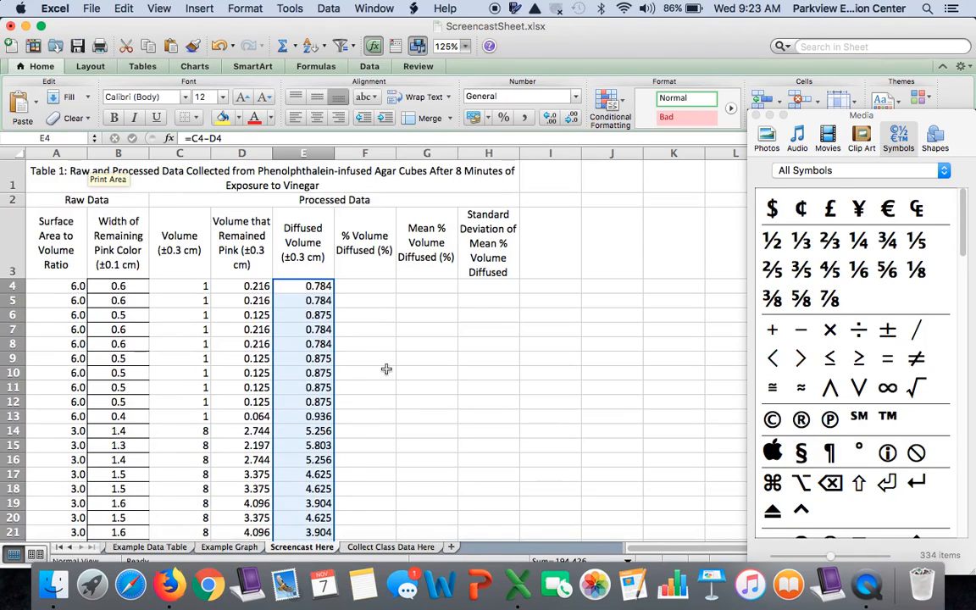
# Calculate the percent volume diffused in F4 with the formula =(E4/C4)*100
pyautogui.click(382, 286)
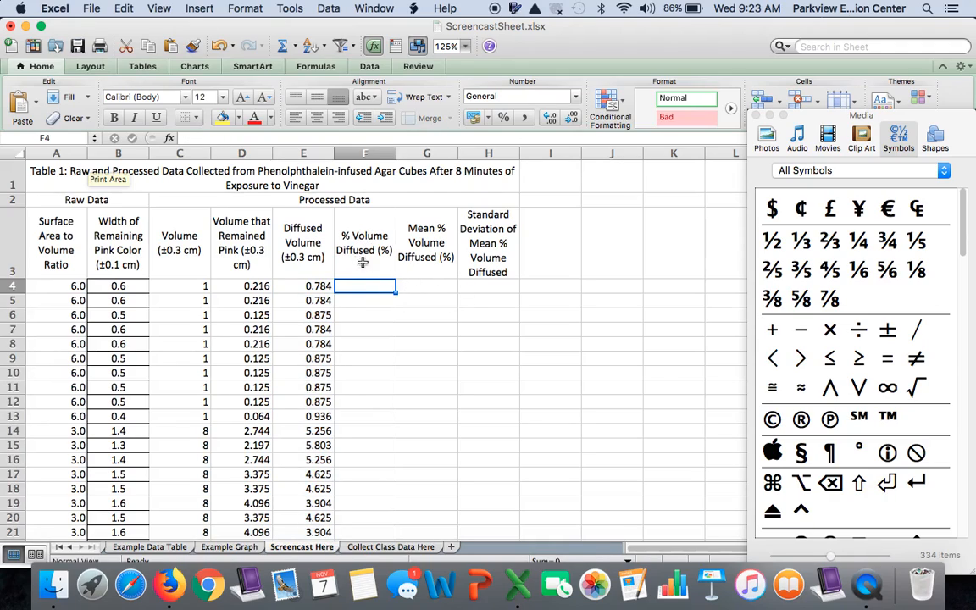
pyautogui.click(315, 286)
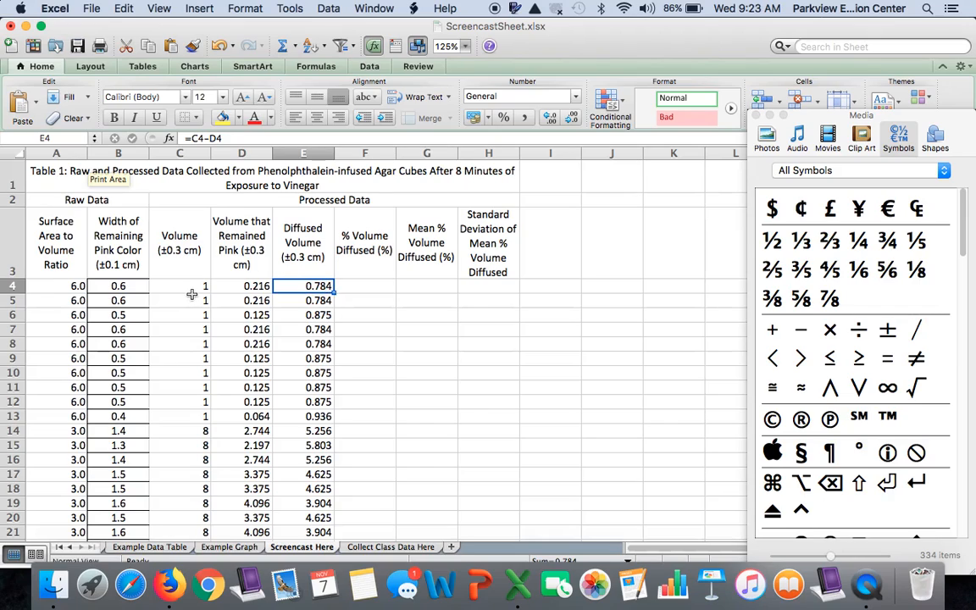
pyautogui.click(362, 288)
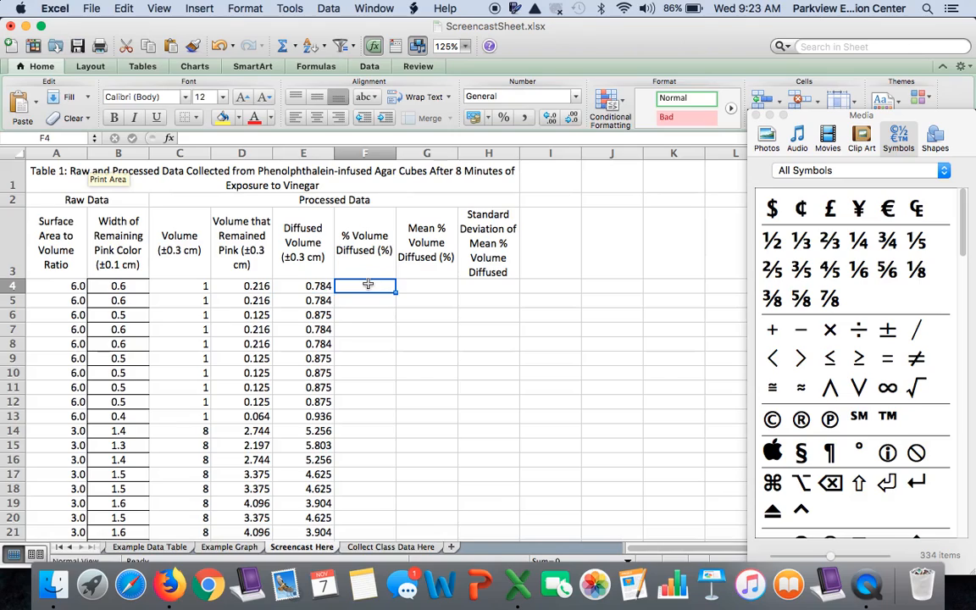
pyautogui.write('=')
pyautogui.click(316, 289)
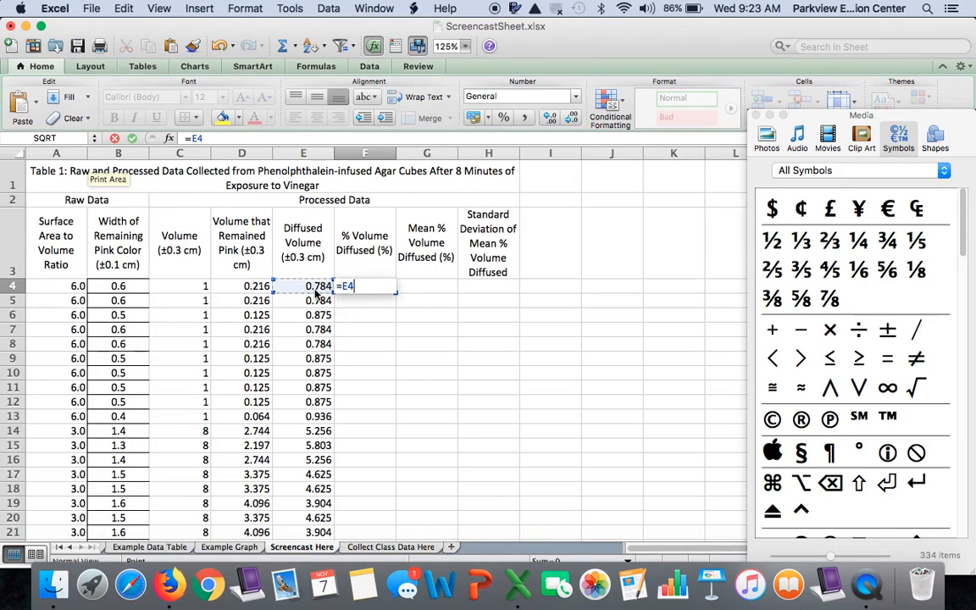
pyautogui.write('/')
pyautogui.click(194, 288)
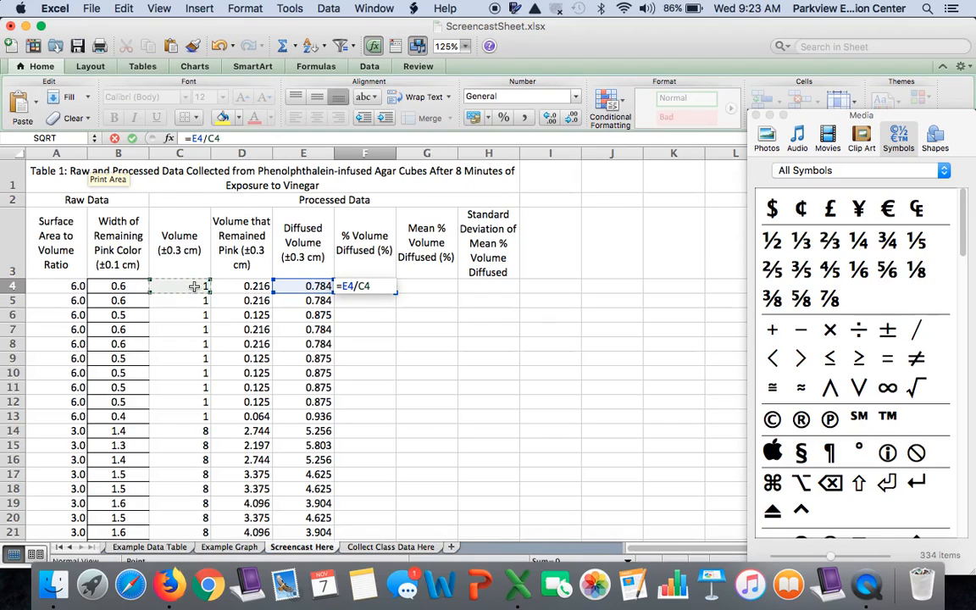
pyautogui.click(343, 287)
pyautogui.write('(')
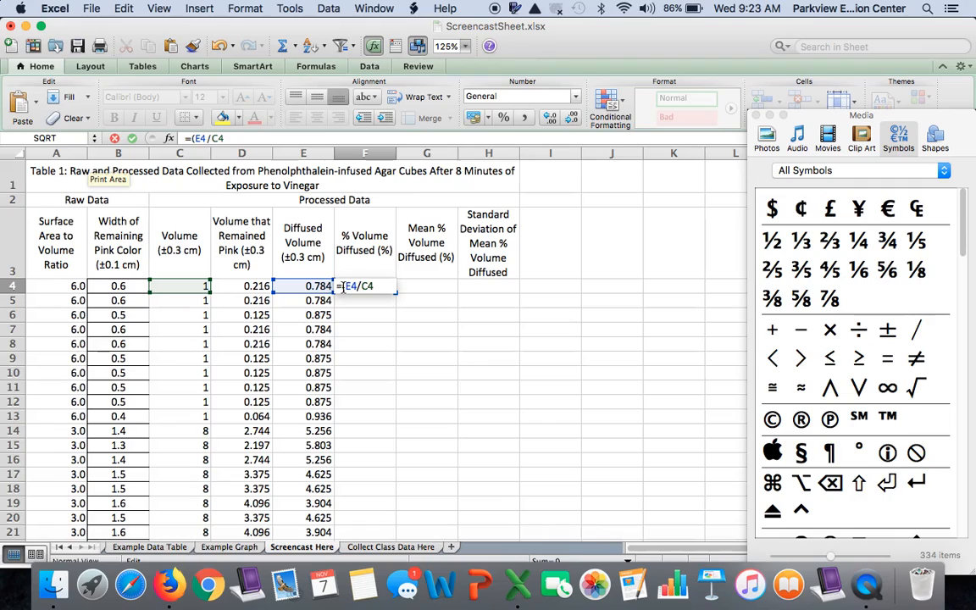
pyautogui.click(383, 288)
pyautogui.write(')*100')
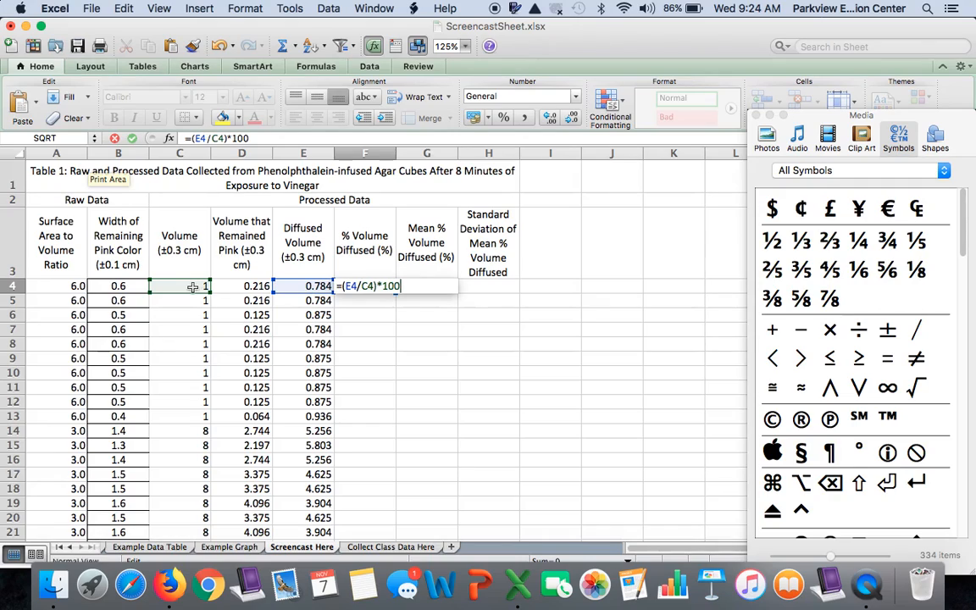
pyautogui.press('Return')
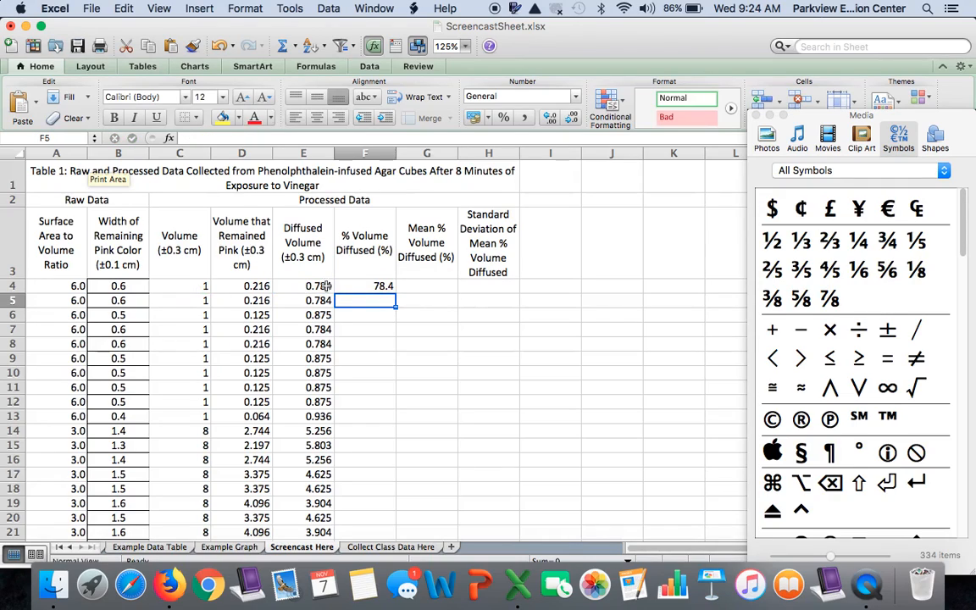
# Fill the percent volume diffused formula from F4 down through F33
pyautogui.click(383, 287)
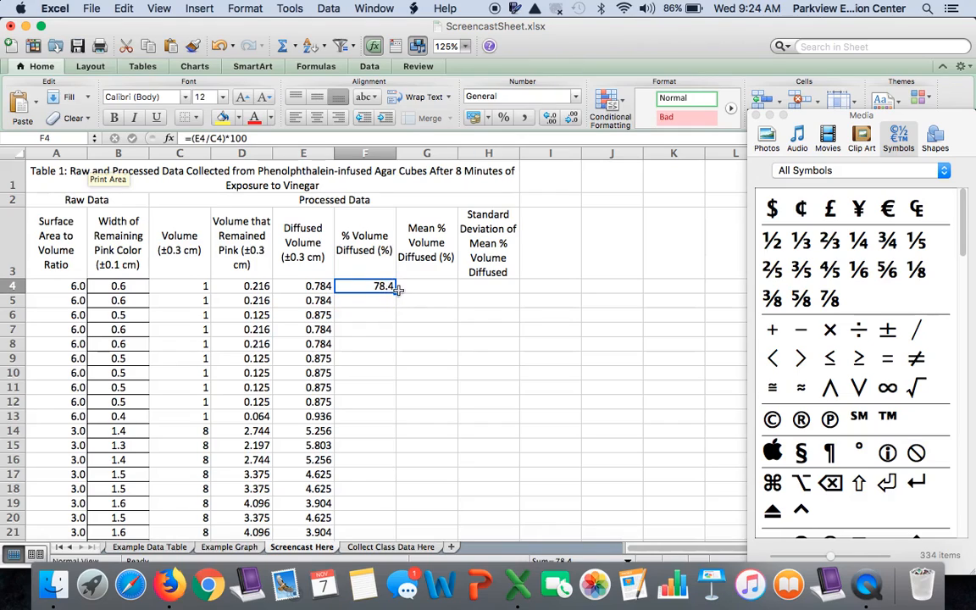
pyautogui.scroll(-2, 396, 292)
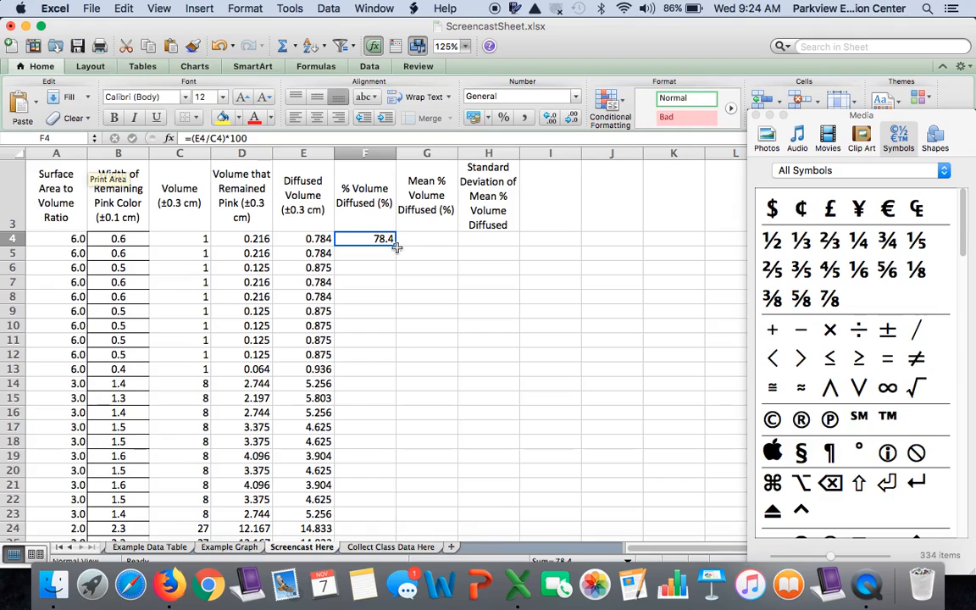
pyautogui.moveTo(395, 245); pyautogui.dragTo(404, 505)
pyautogui.scroll(5, 386, 500)
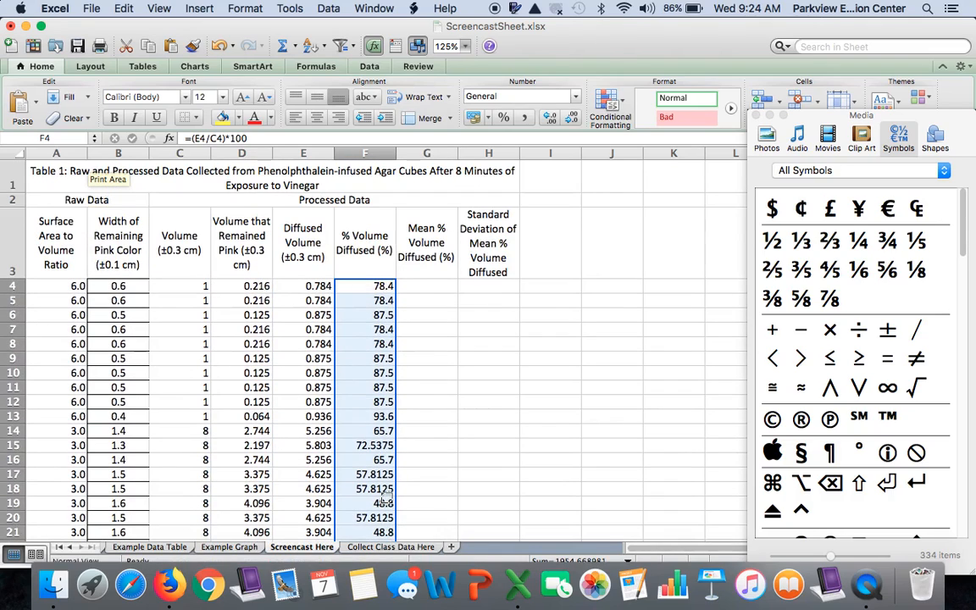